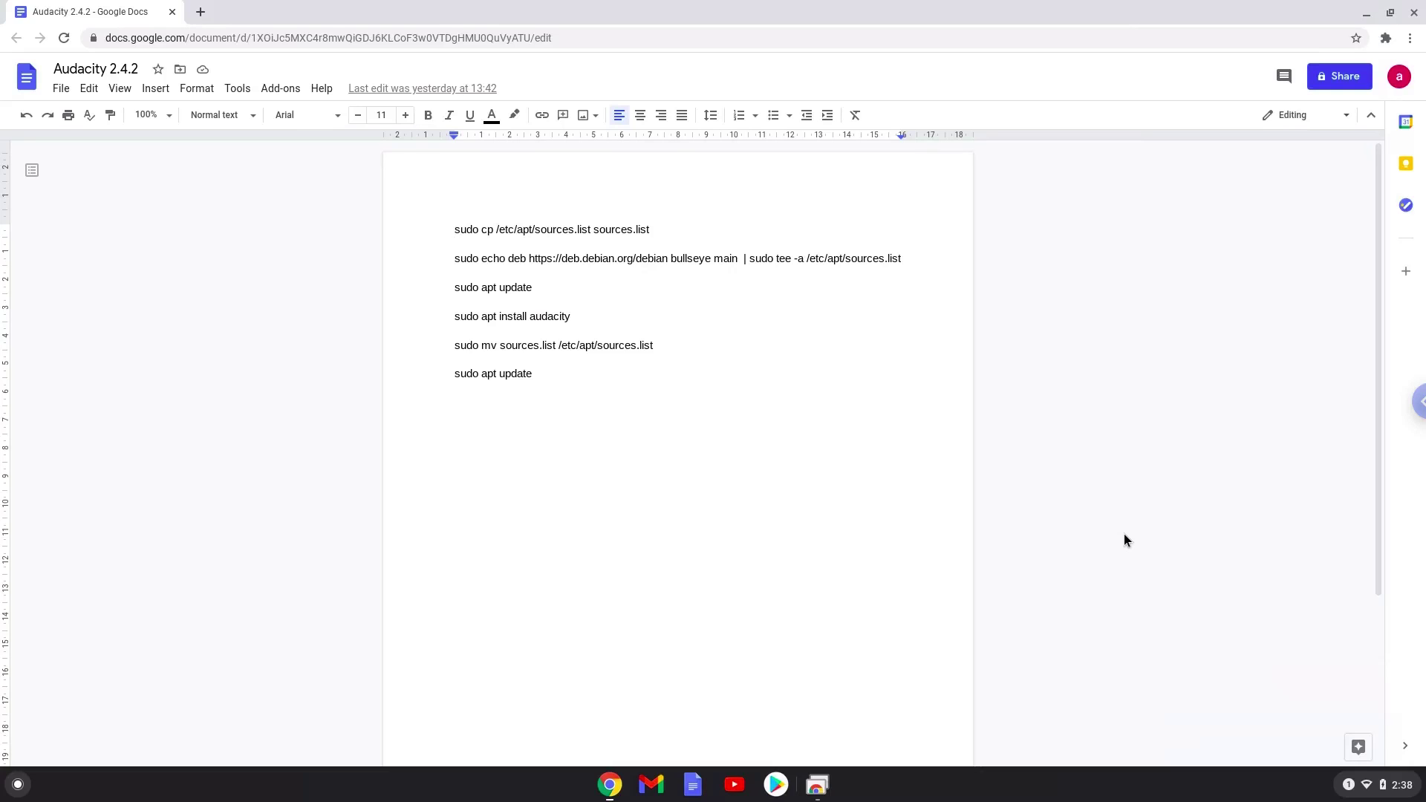
- Bring up the ChromeOS quick settings panel from the shelf status area
left_click(1369, 787)
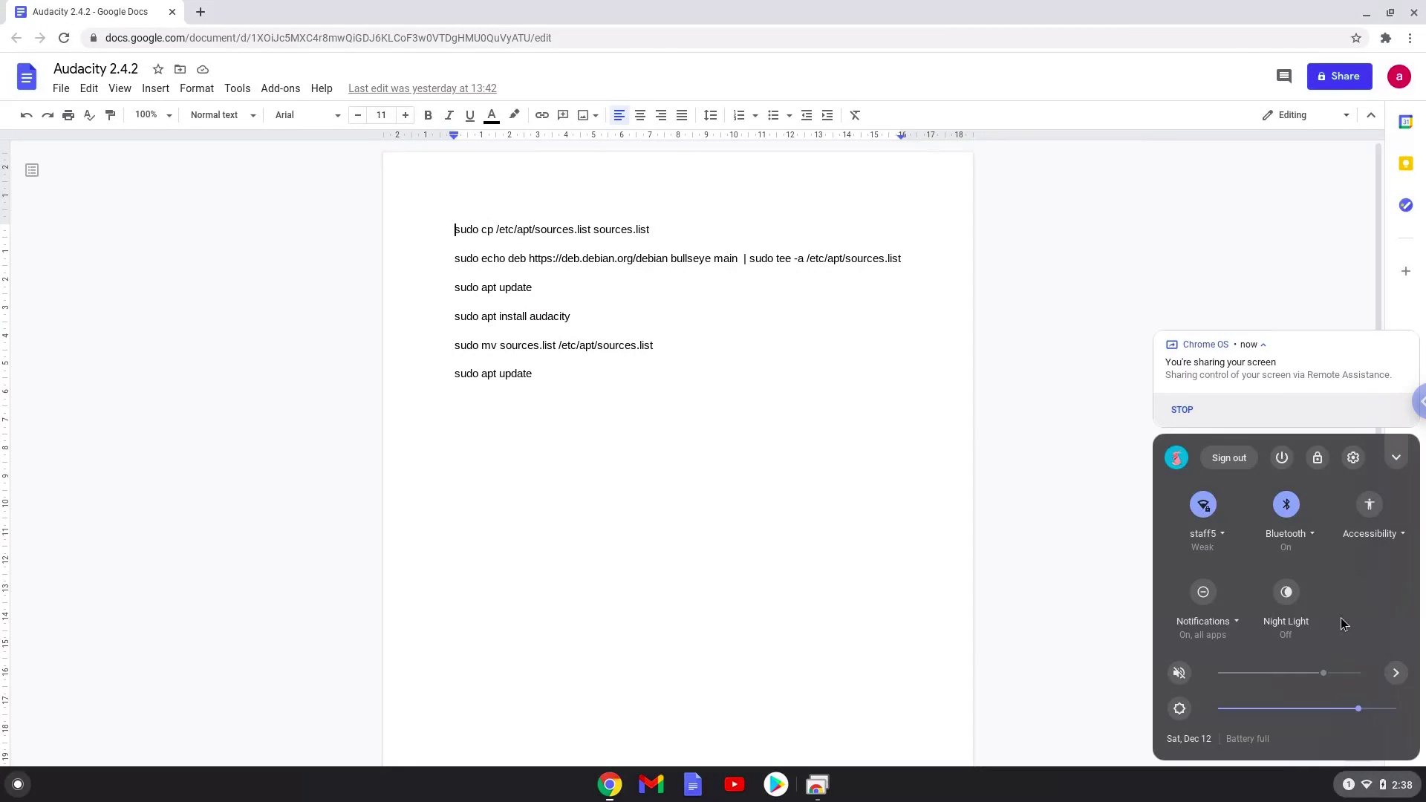
- Turn on and install Linux (Beta) from Settings, then close the terminal that appears
left_click(1354, 458)
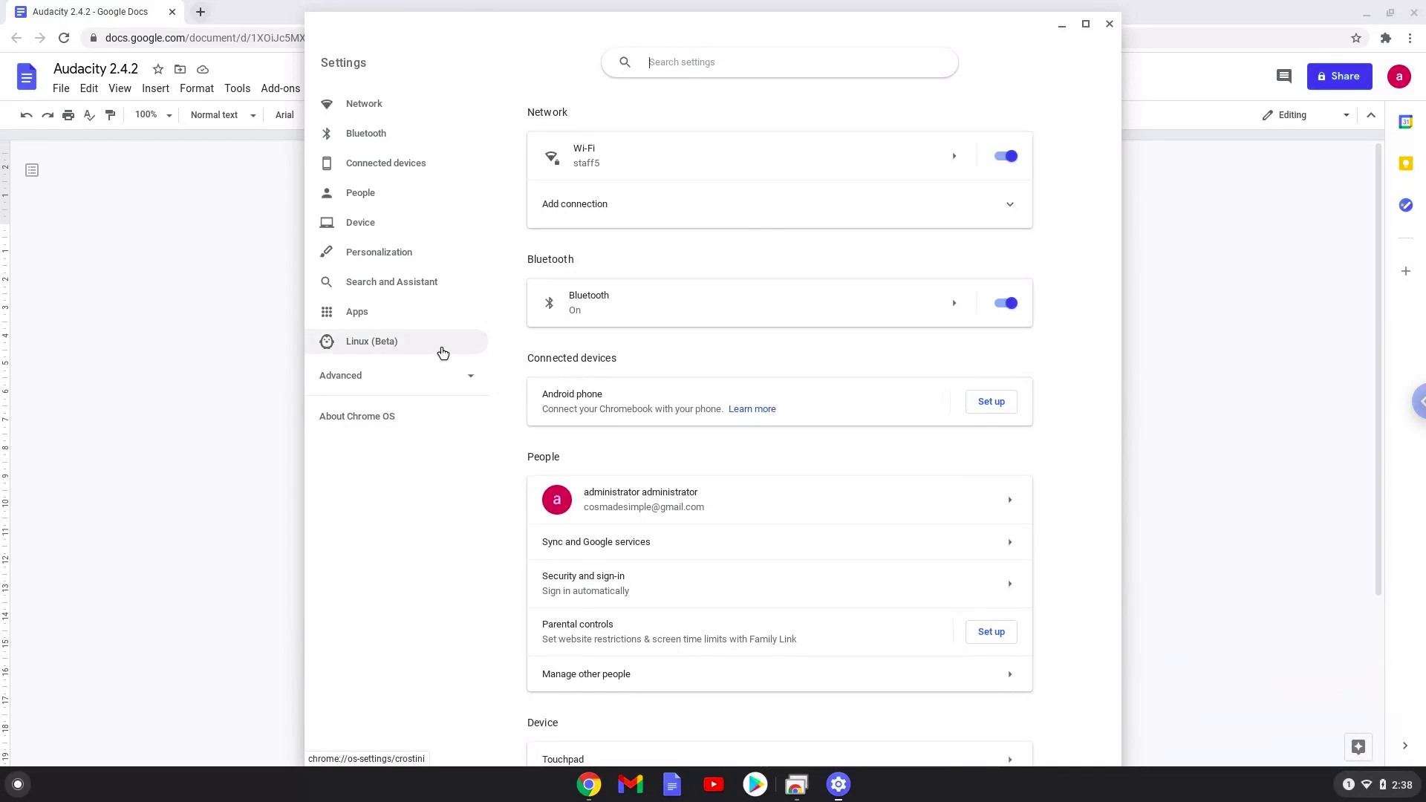
left_click(442, 353)
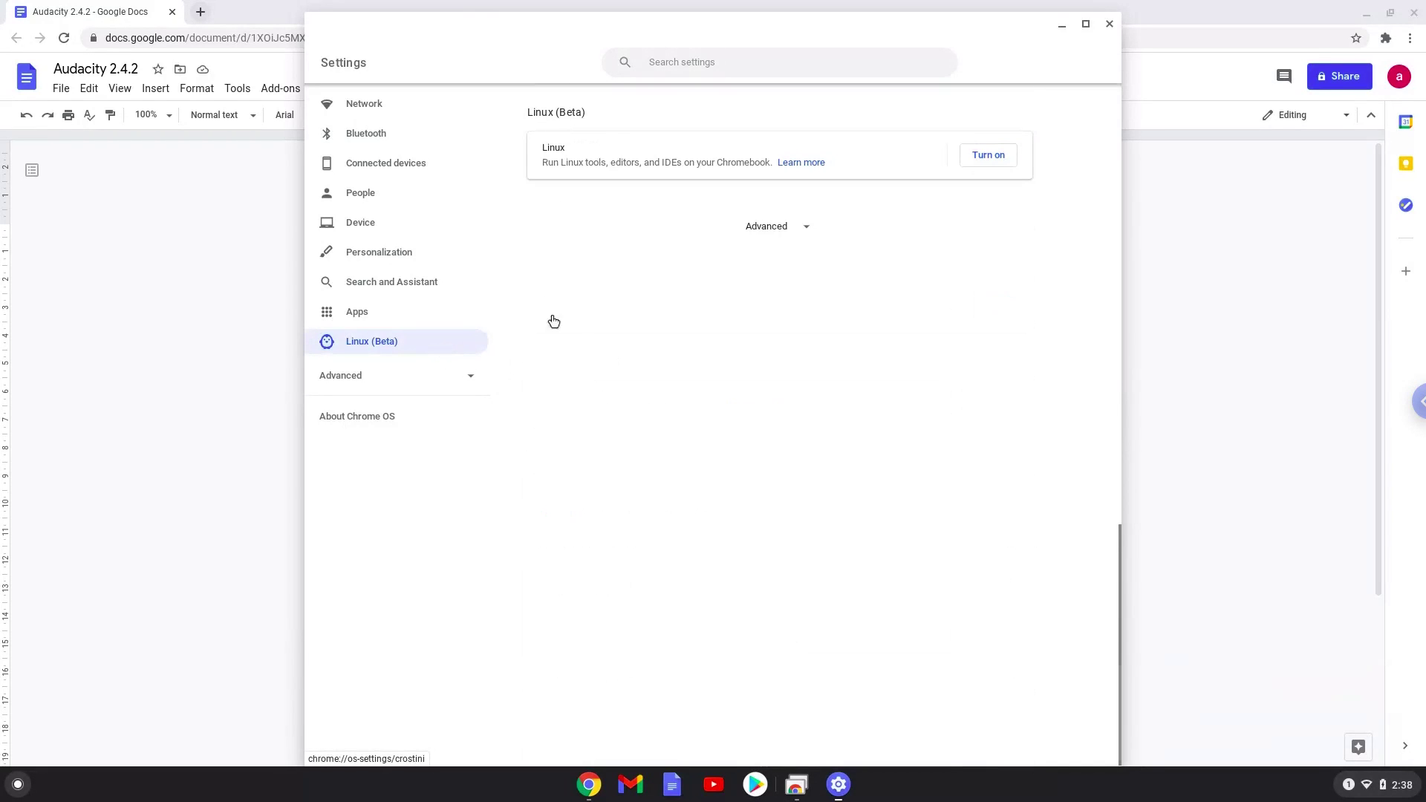
left_click(975, 155)
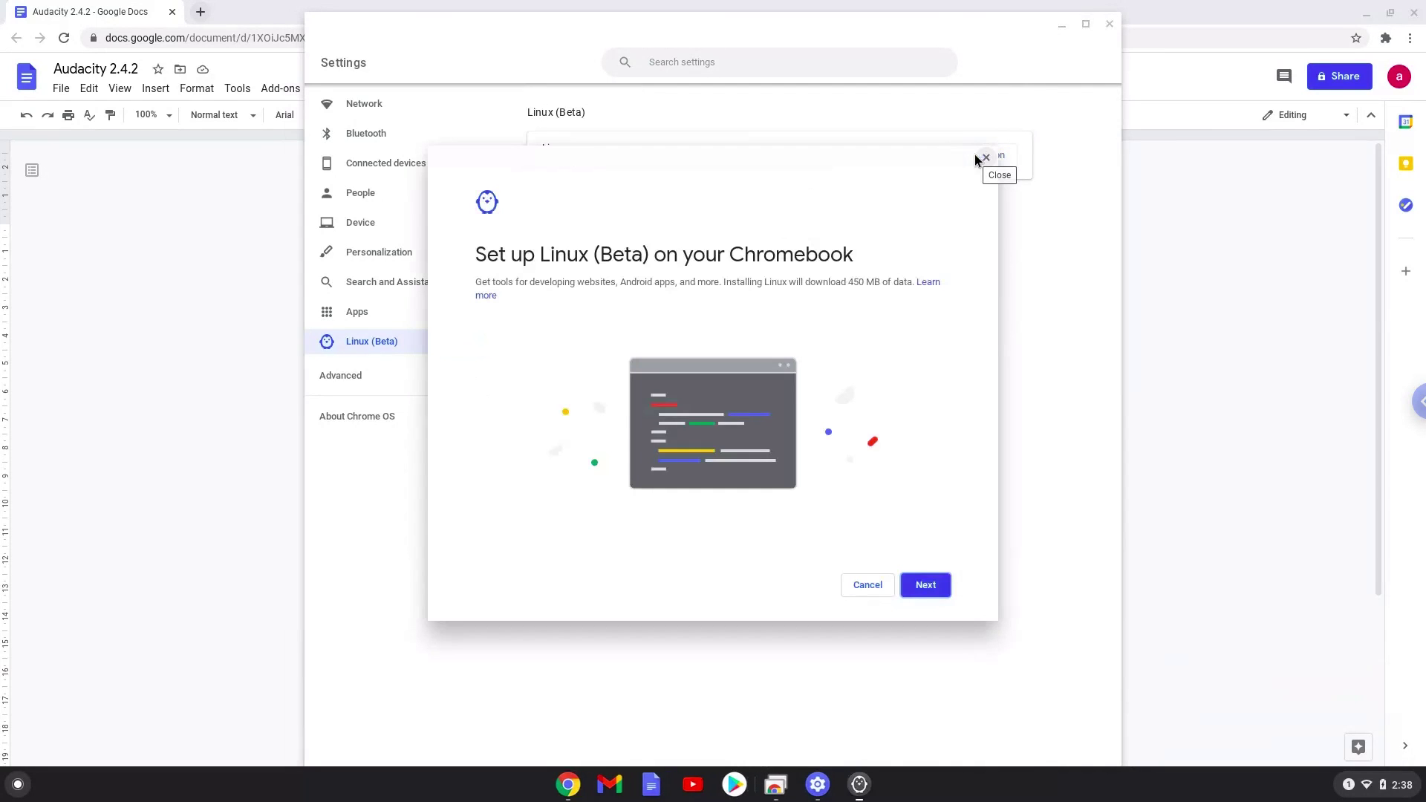
left_click(925, 586)
left_click(927, 585)
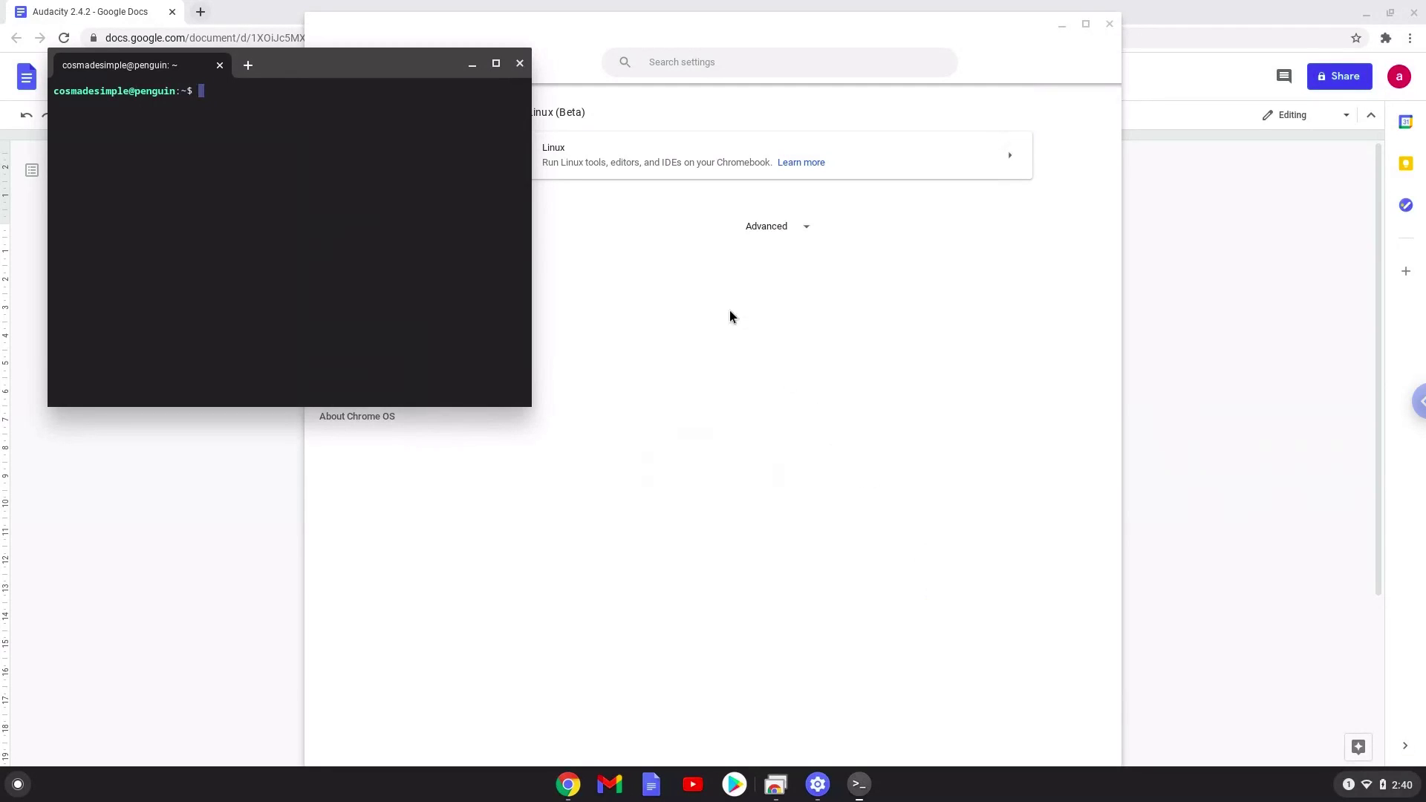
left_click(521, 63)
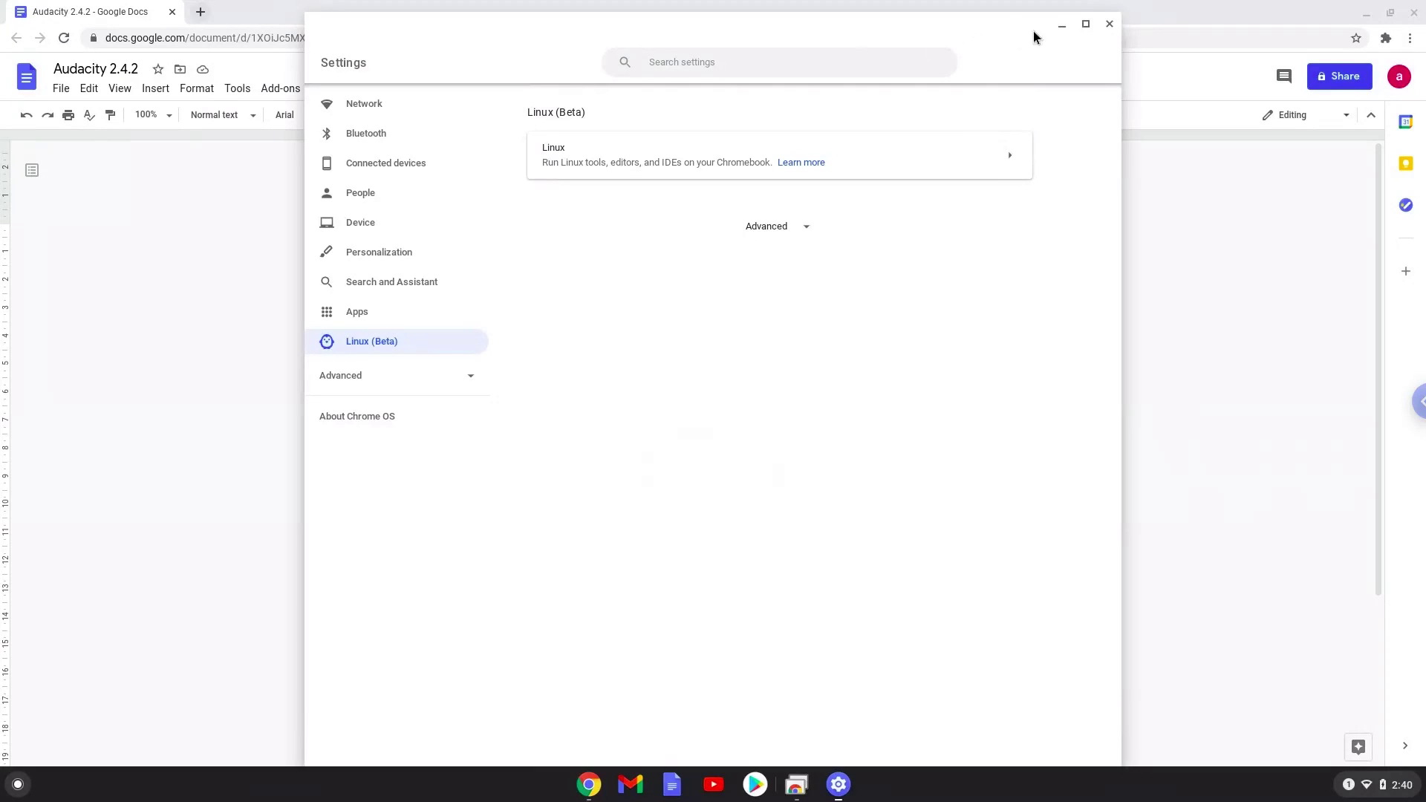
- Copy 'sudo cp /etc/apt/sources.list sources.list' from Docs and bring up the app launcher
left_click(1109, 26)
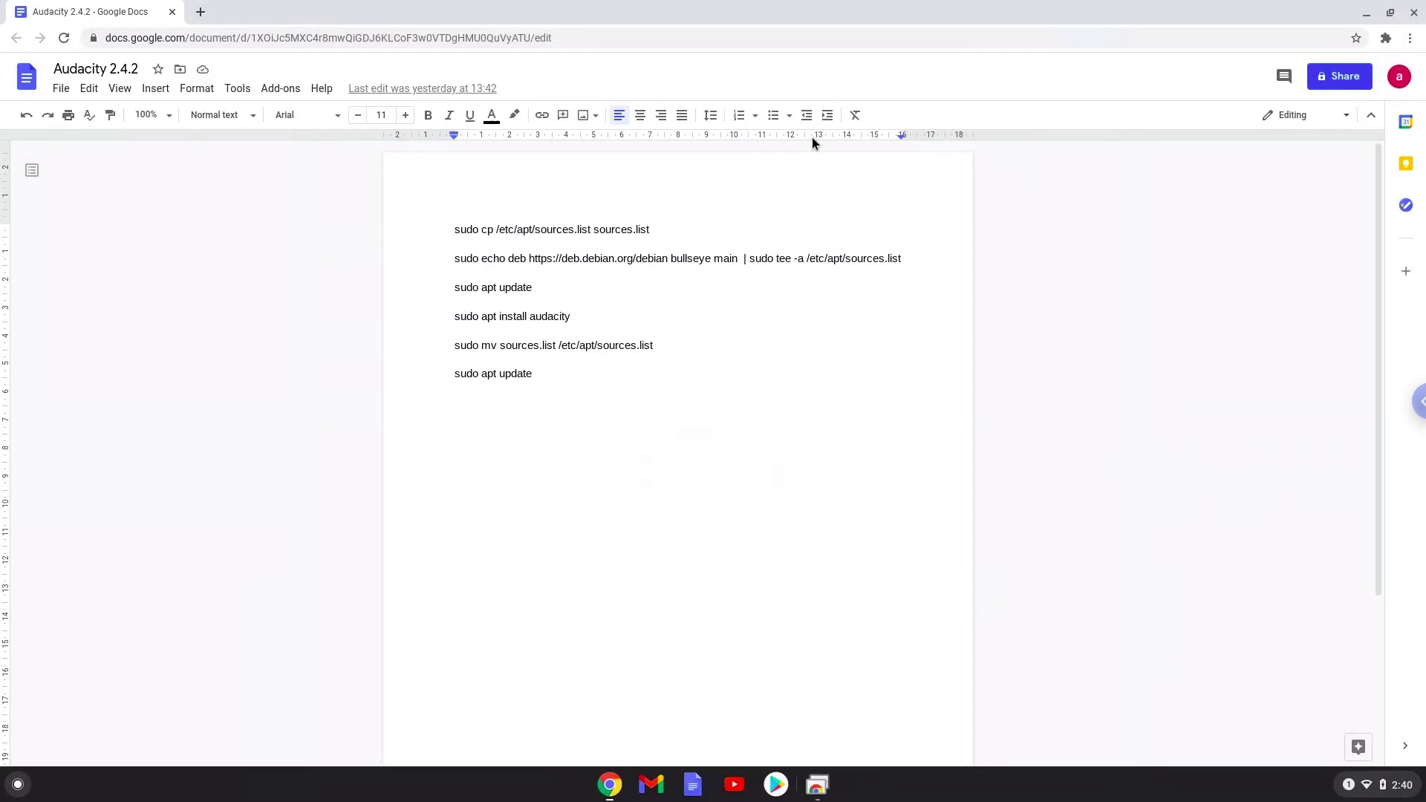
triple_click(614, 231)
right_click(614, 231)
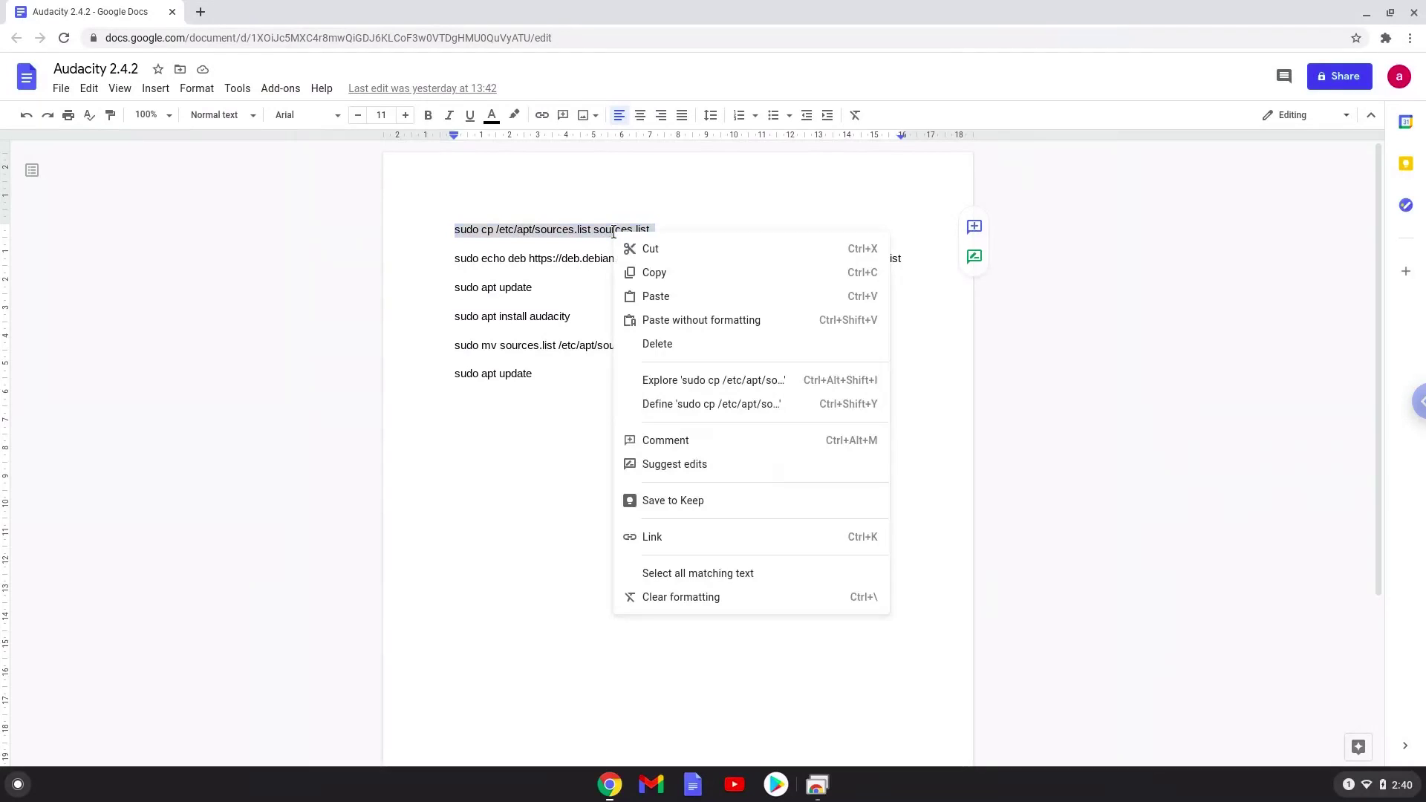
left_click(654, 273)
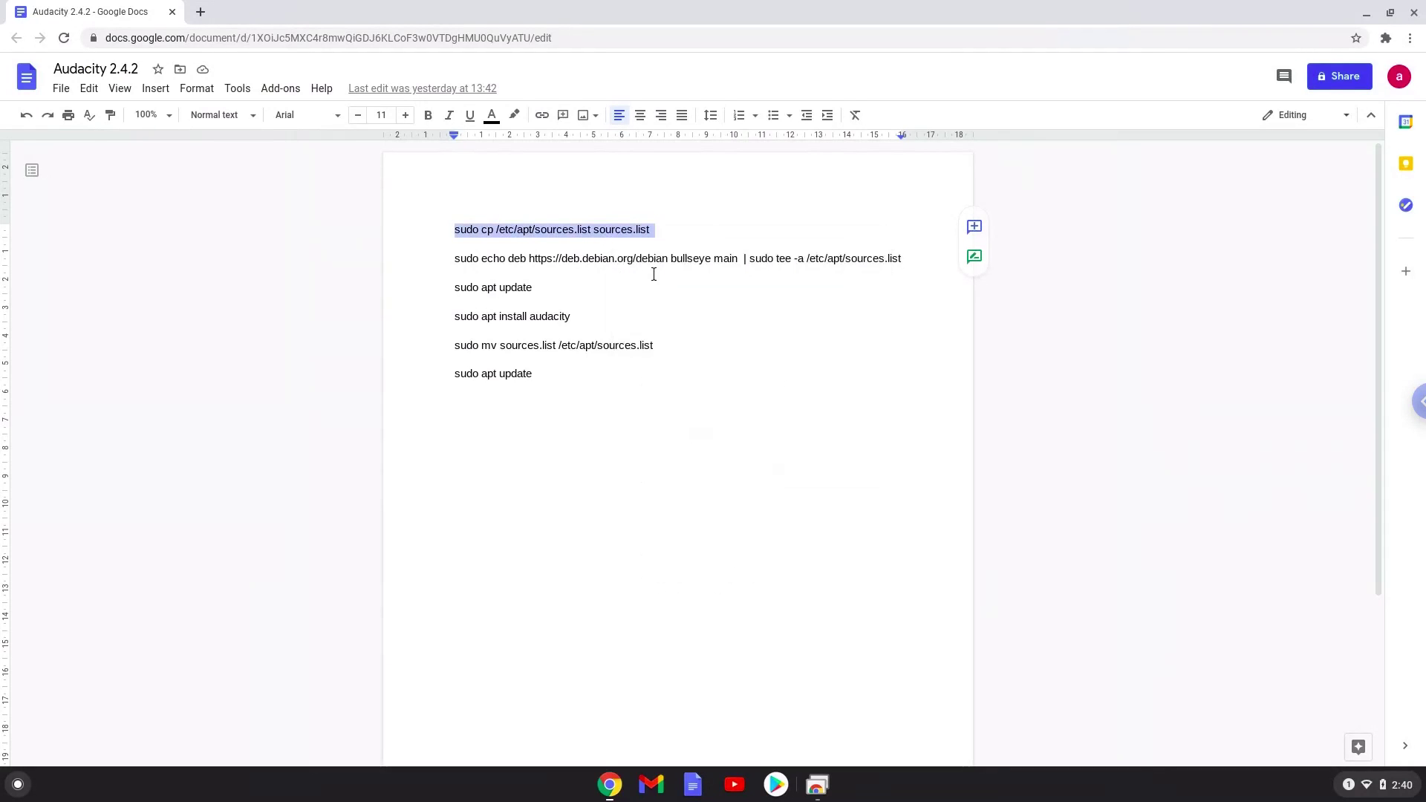
left_click(17, 784)
type("ter")
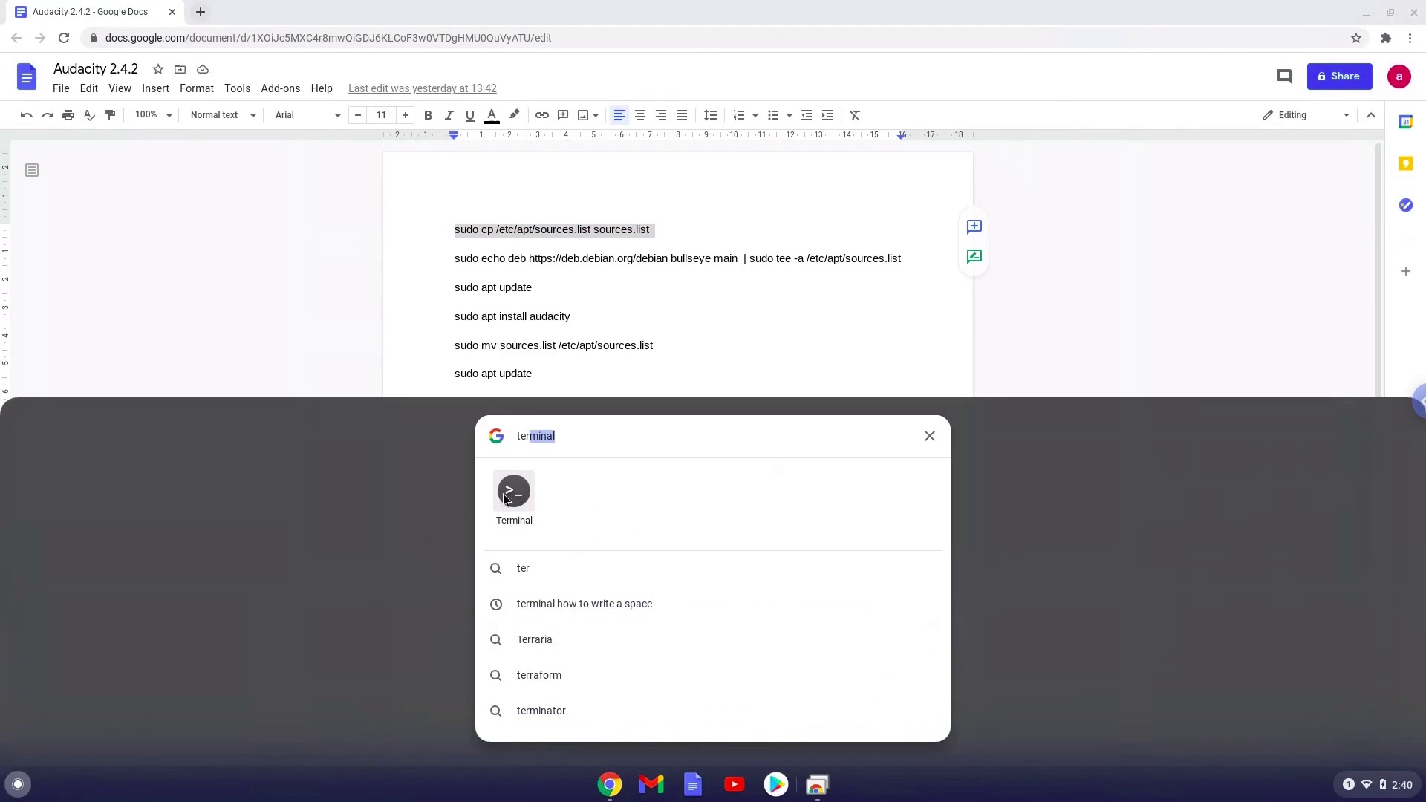
- Launch the Terminal app from the launcher
left_click(513, 491)
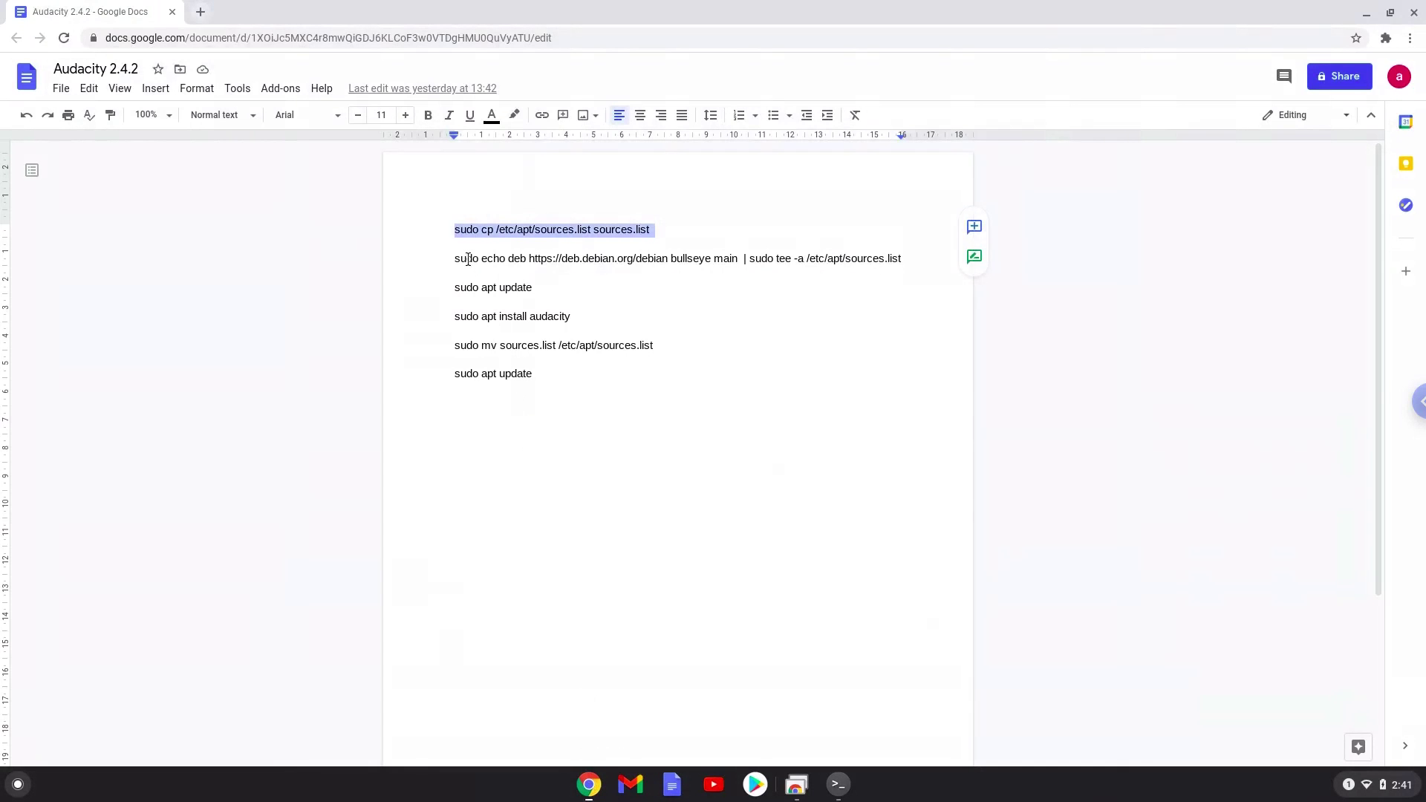
- Run the 'sudo echo deb … | sudo tee -a /etc/apt/sources.list' line to add the bullseye repository
triple_click(469, 258)
right_click(469, 259)
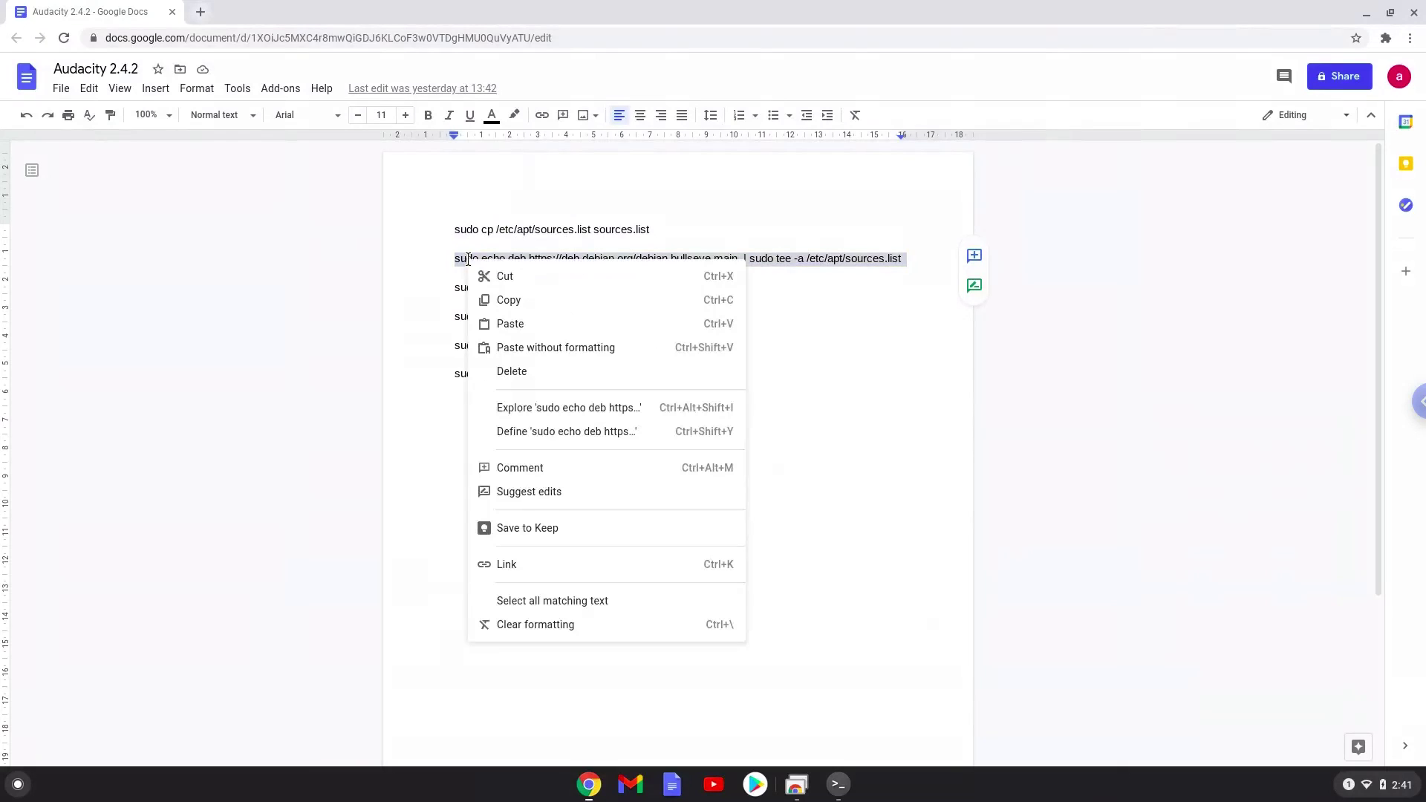
left_click(508, 300)
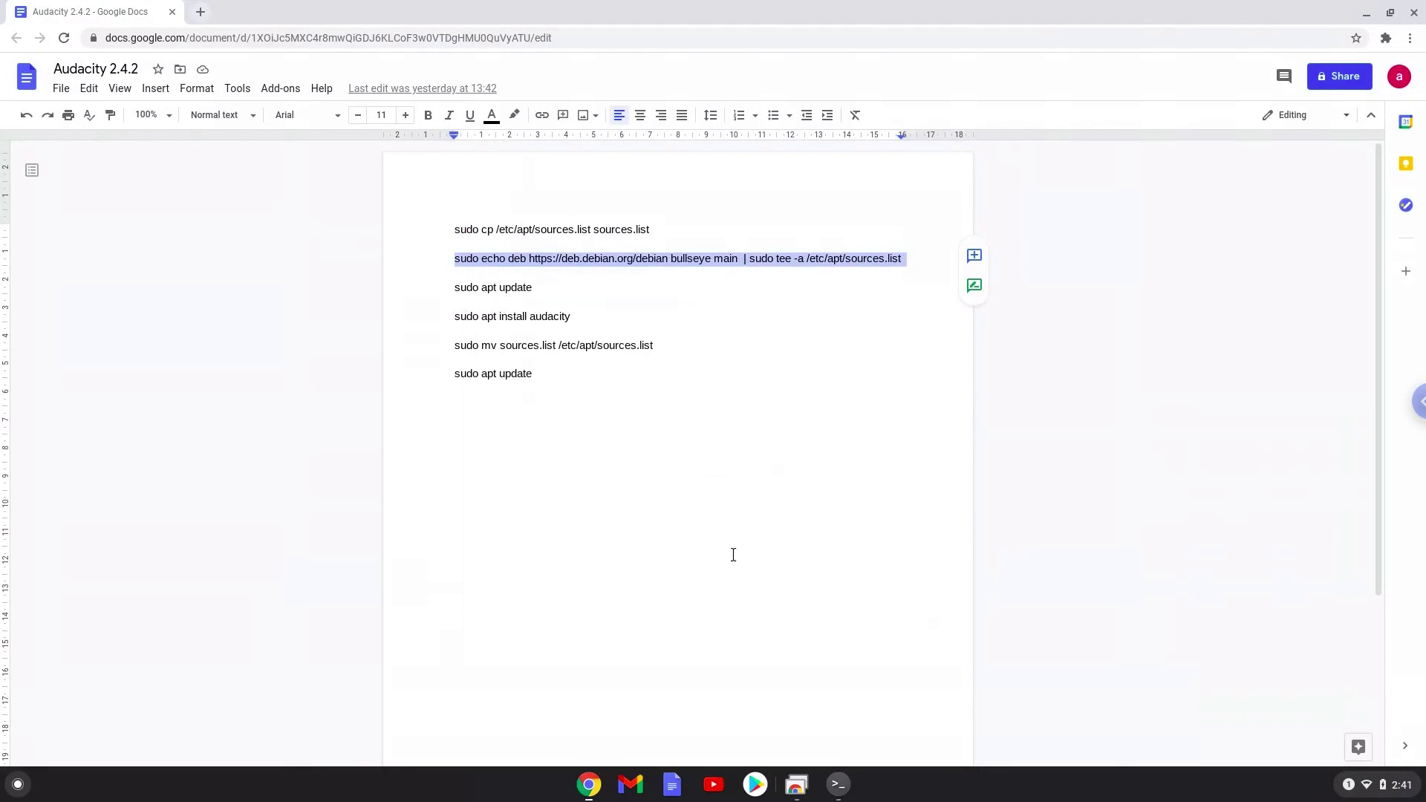
left_click(837, 785)
key("ctrl+shift+v")
key("Return")
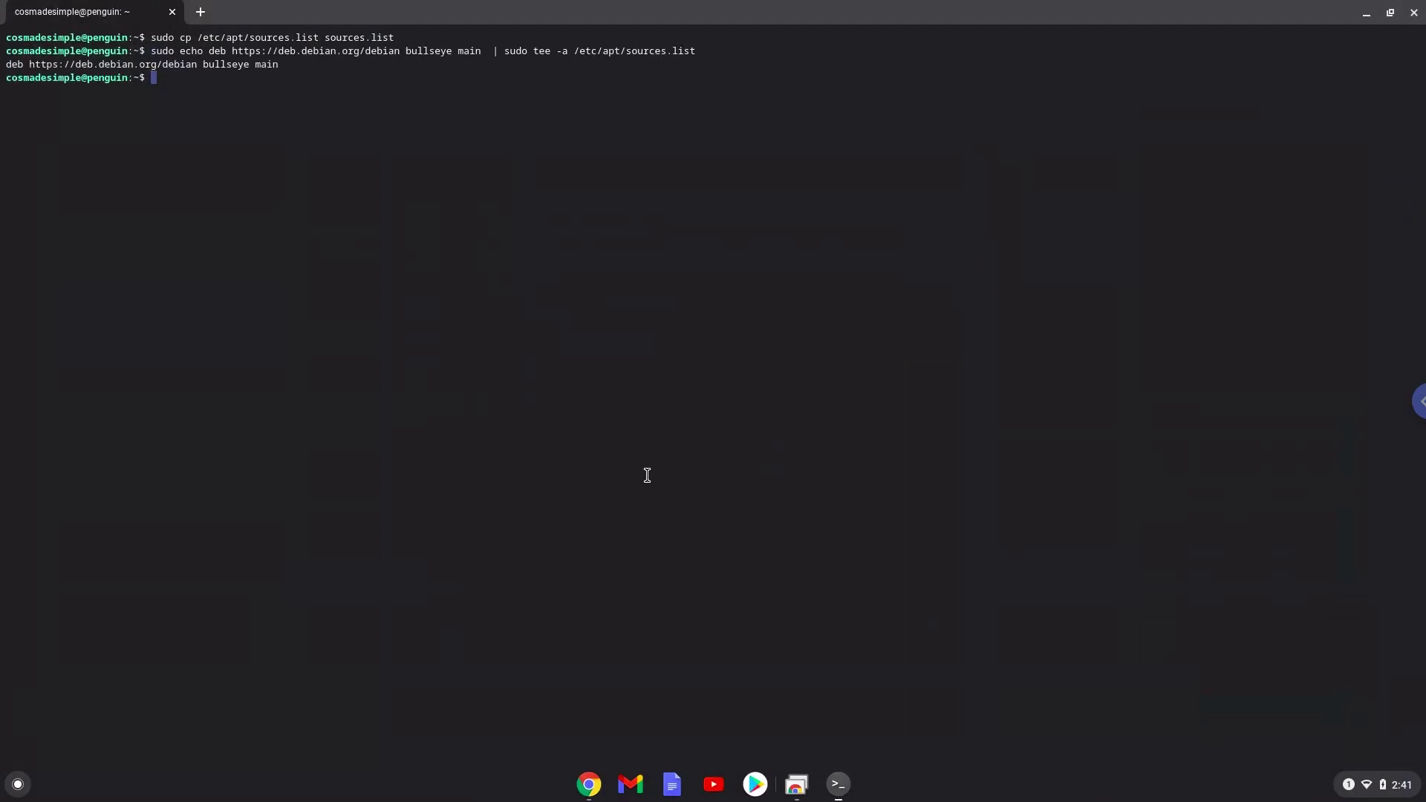
left_click(590, 784)
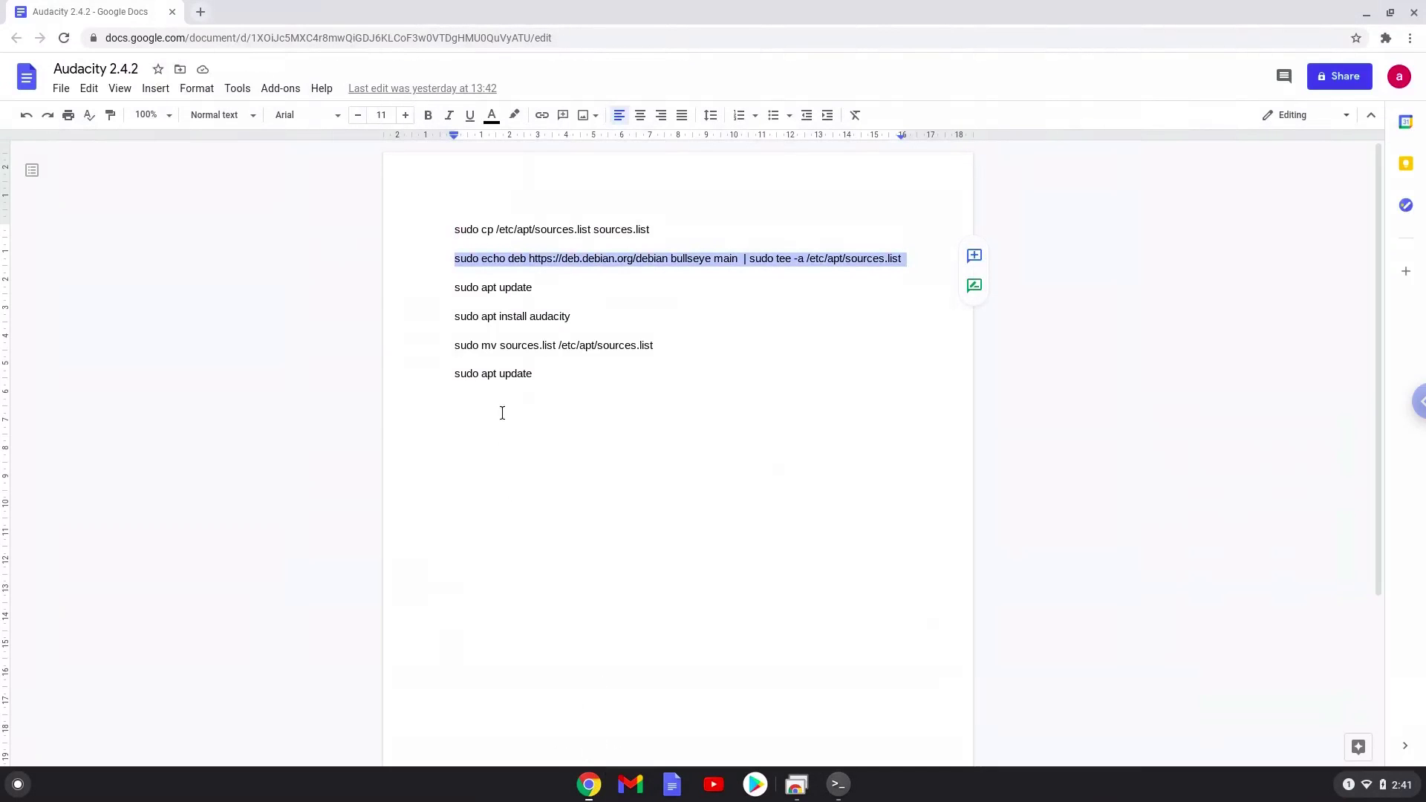
- Run 'sudo apt update' in the terminal and return to the command document
triple_click(462, 288)
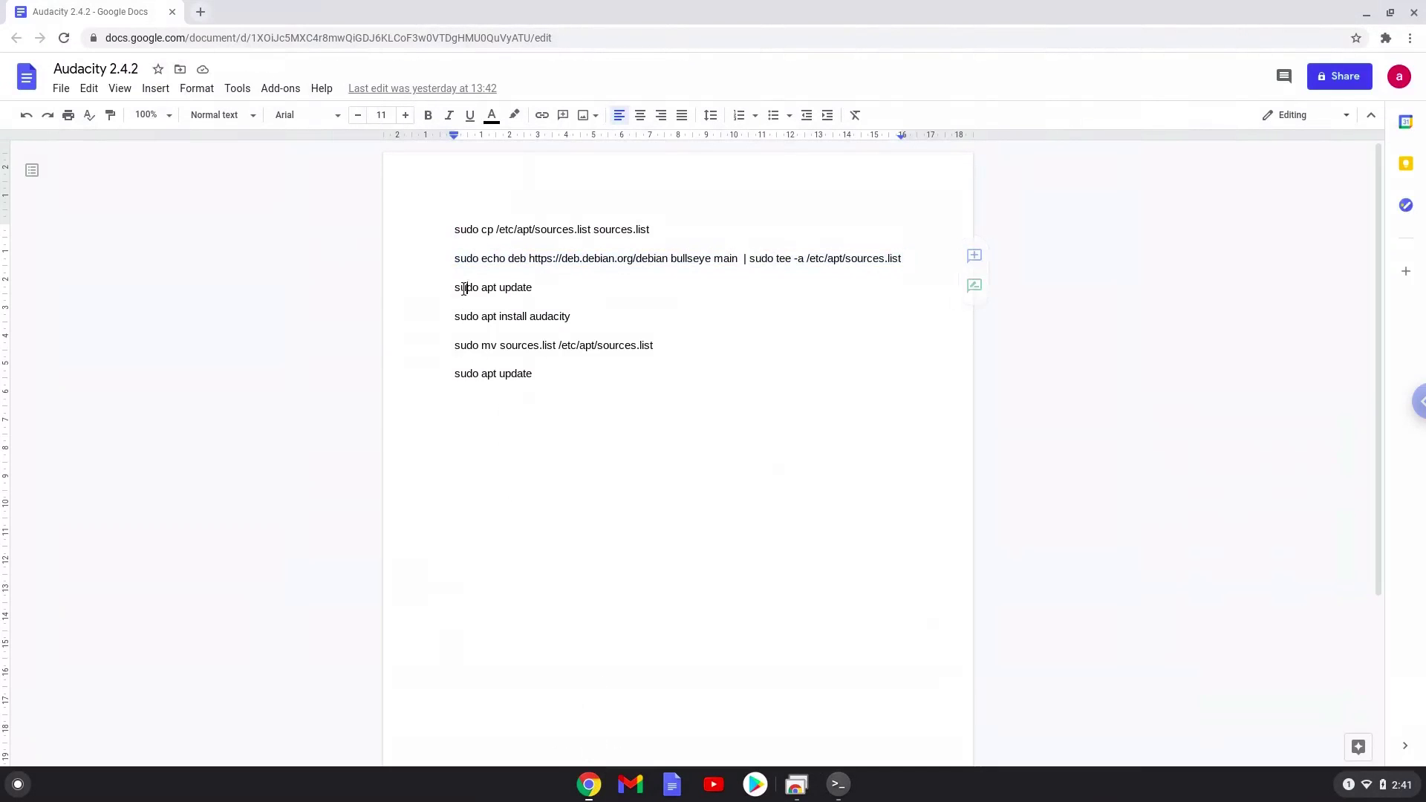
right_click(461, 289)
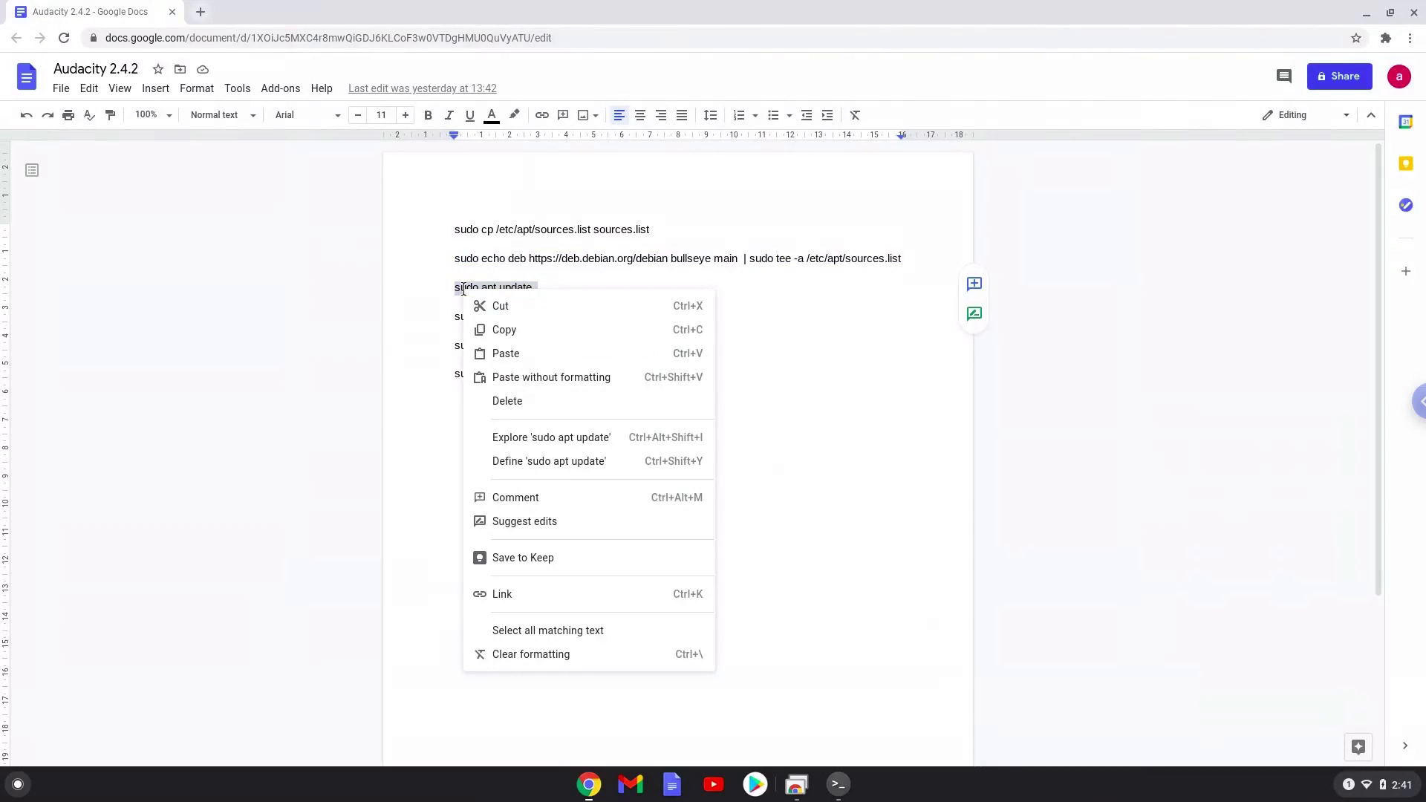
left_click(504, 329)
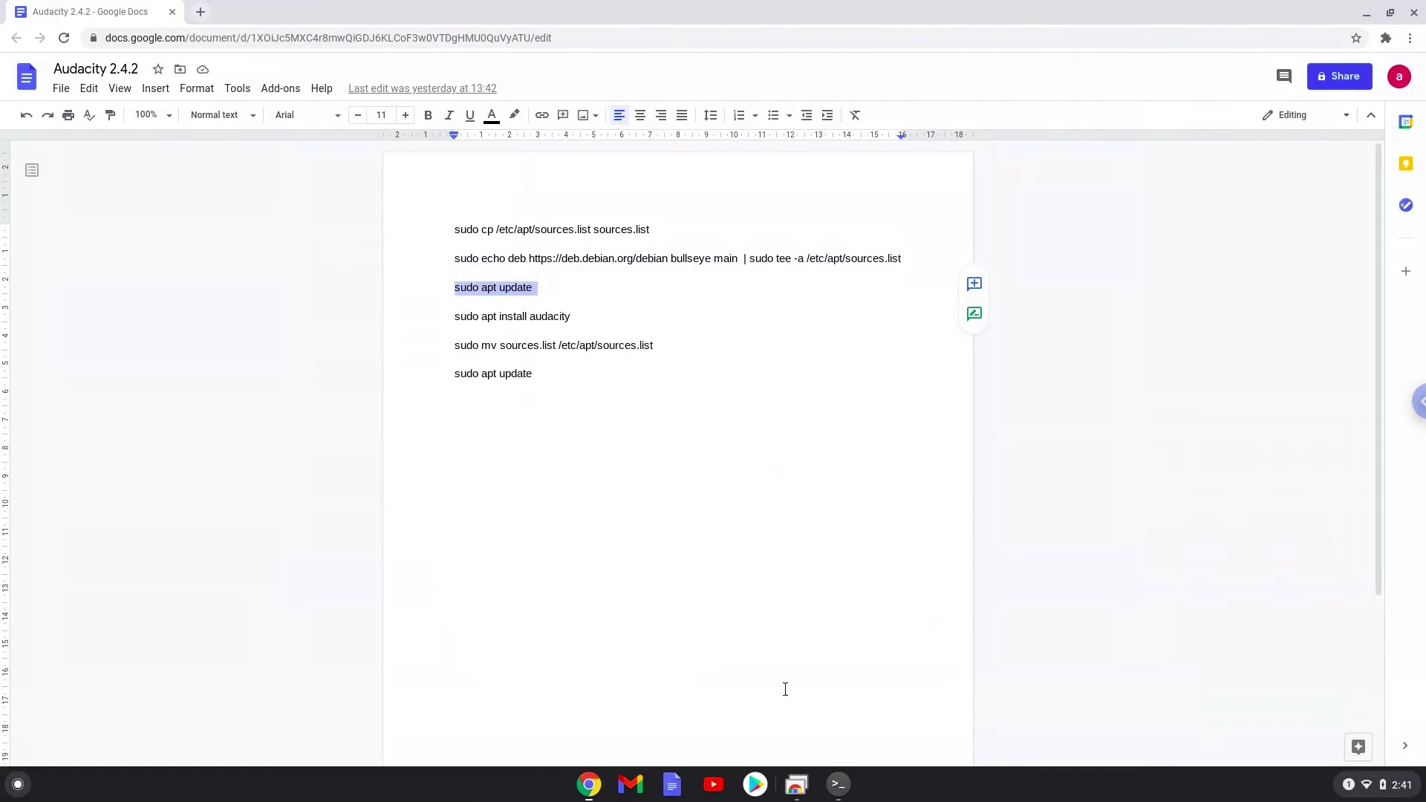
left_click(839, 785)
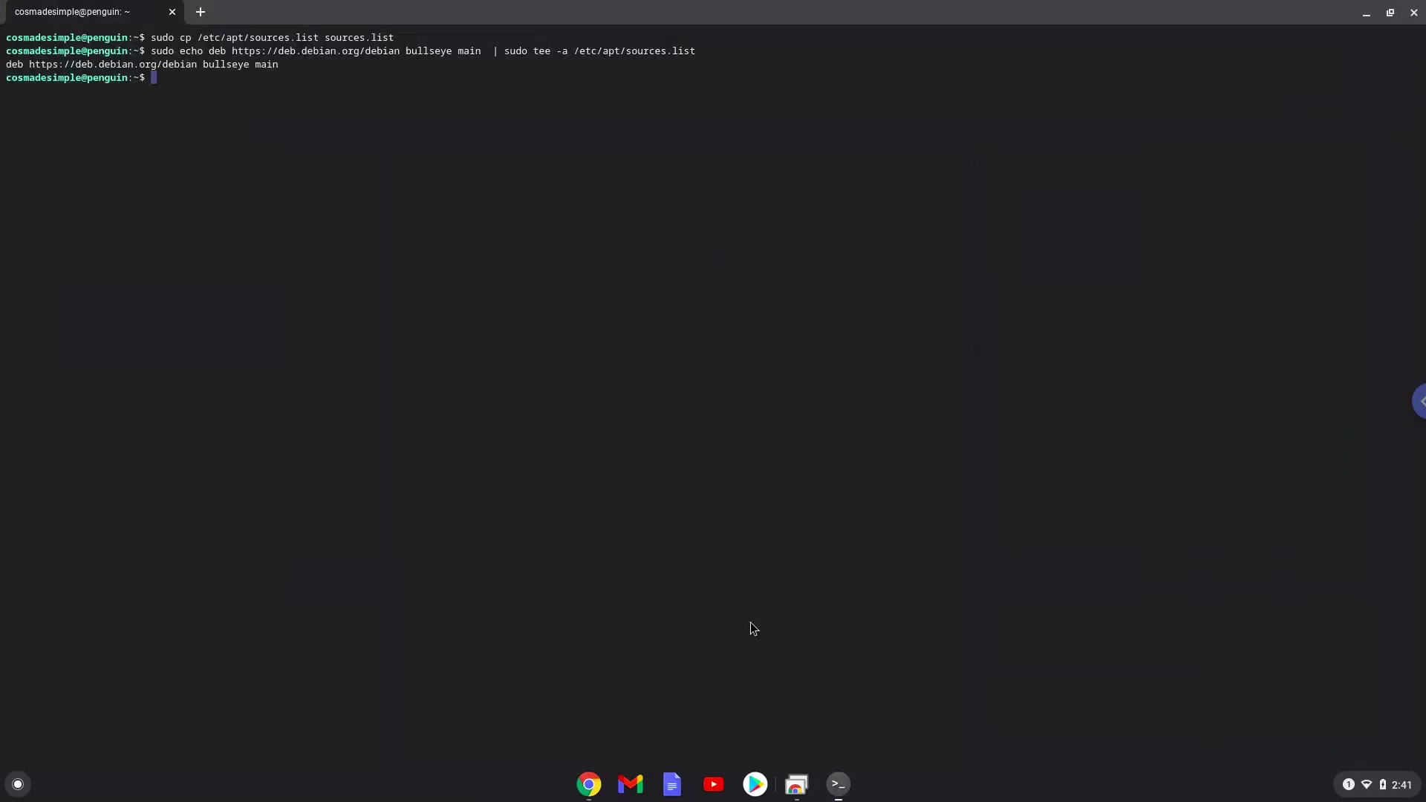
key("ctrl+shift+v")
key("Return")
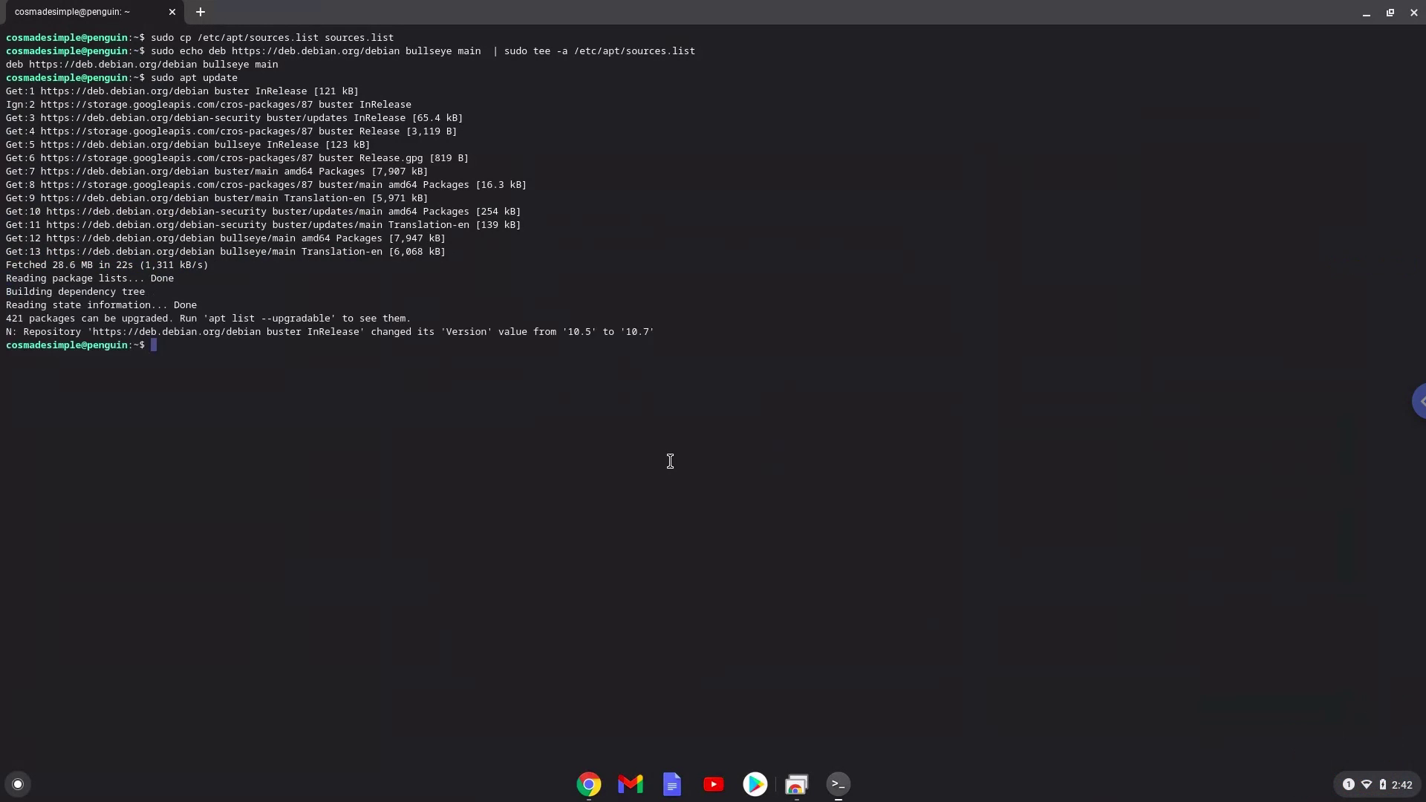
left_click(591, 786)
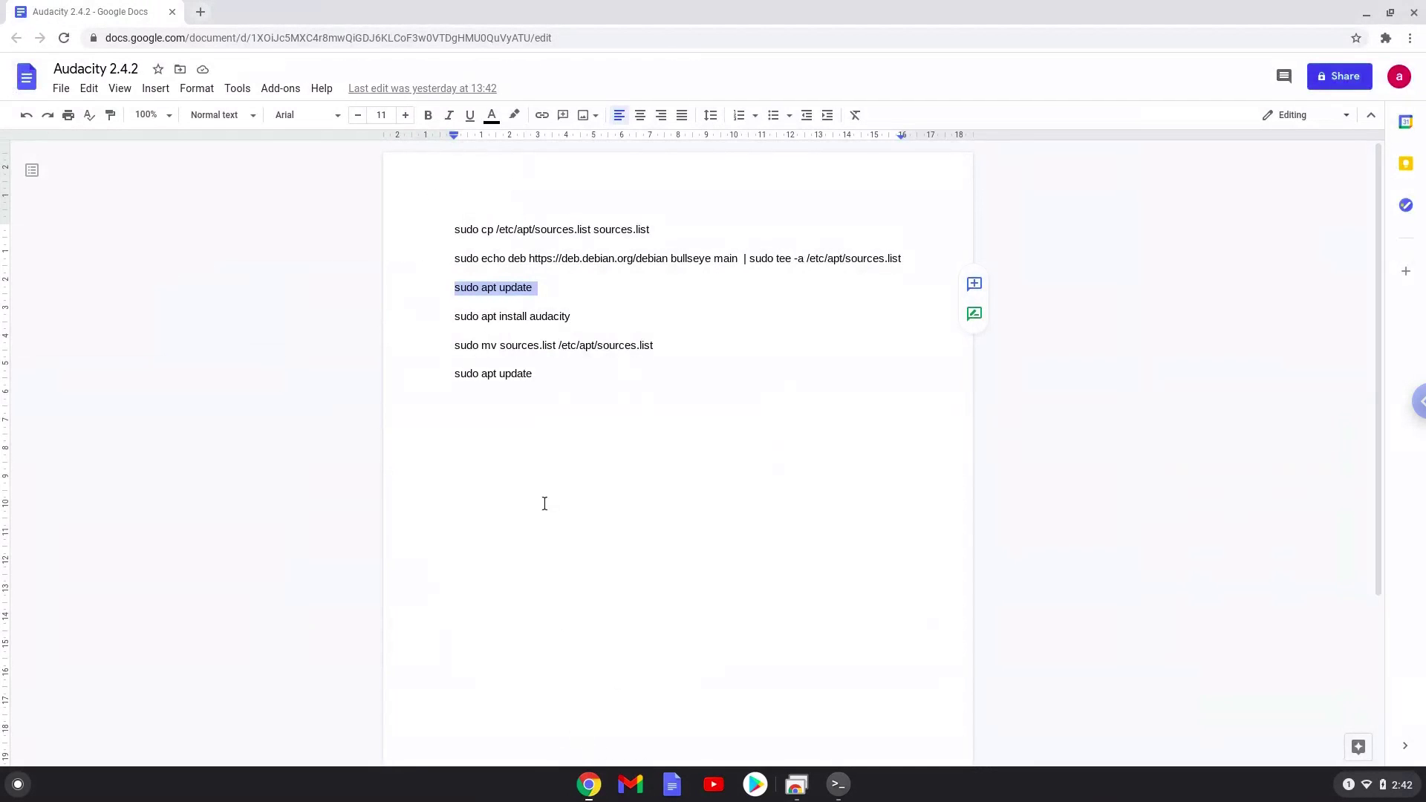
- Run 'sudo apt install audacity', answer Y, and return to the notes once it finishes
triple_click(513, 320)
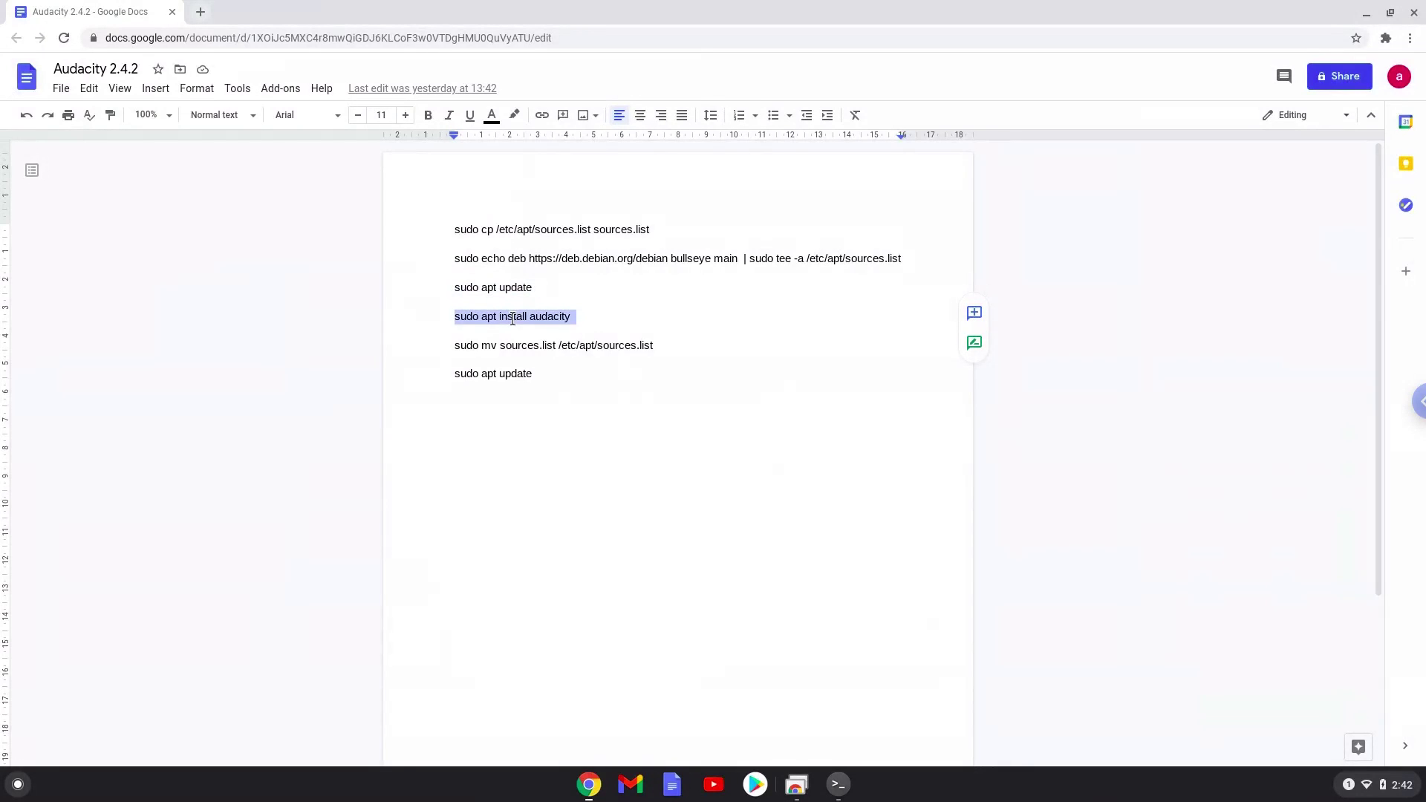
right_click(513, 321)
left_click(547, 356)
left_click(838, 784)
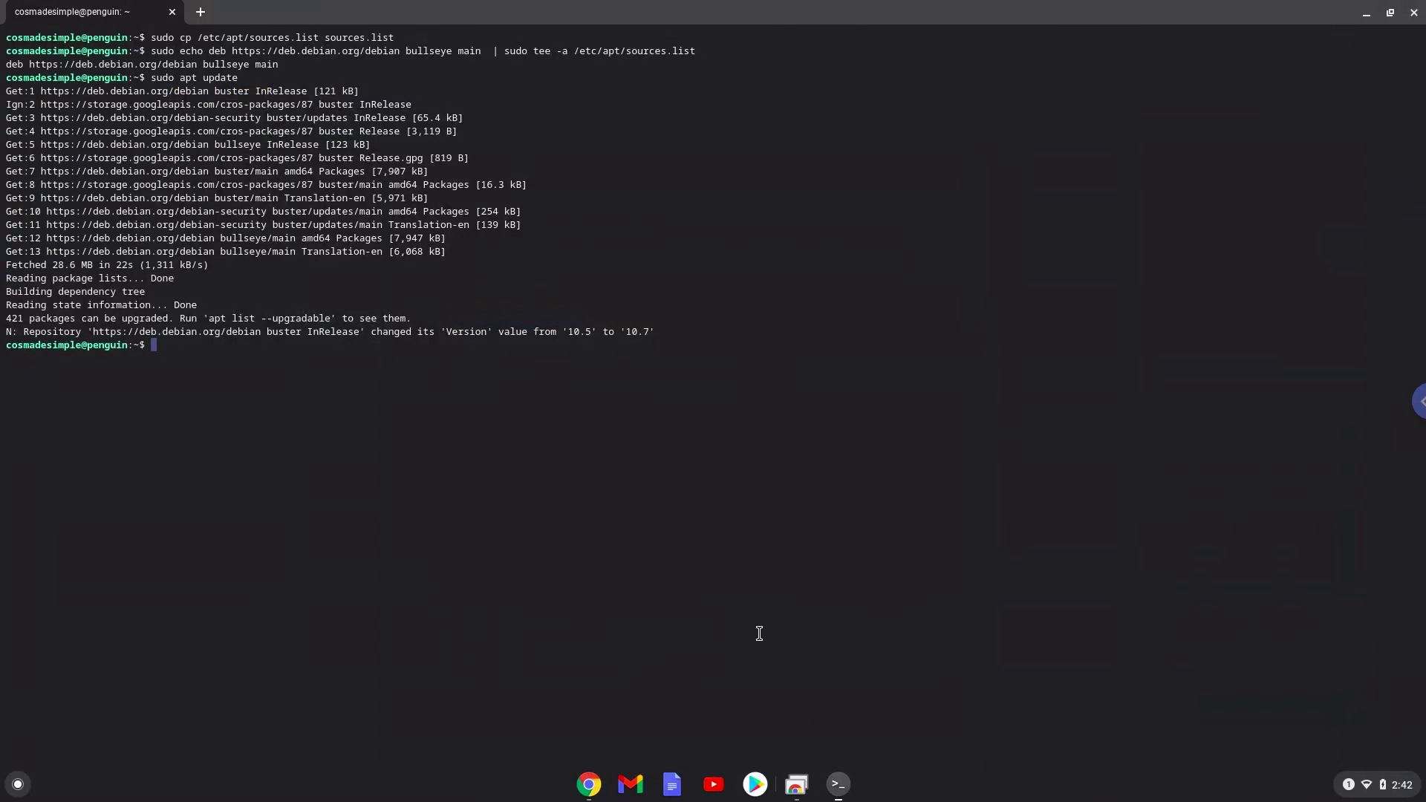
type("sudo apt install audacity")
key("Return")
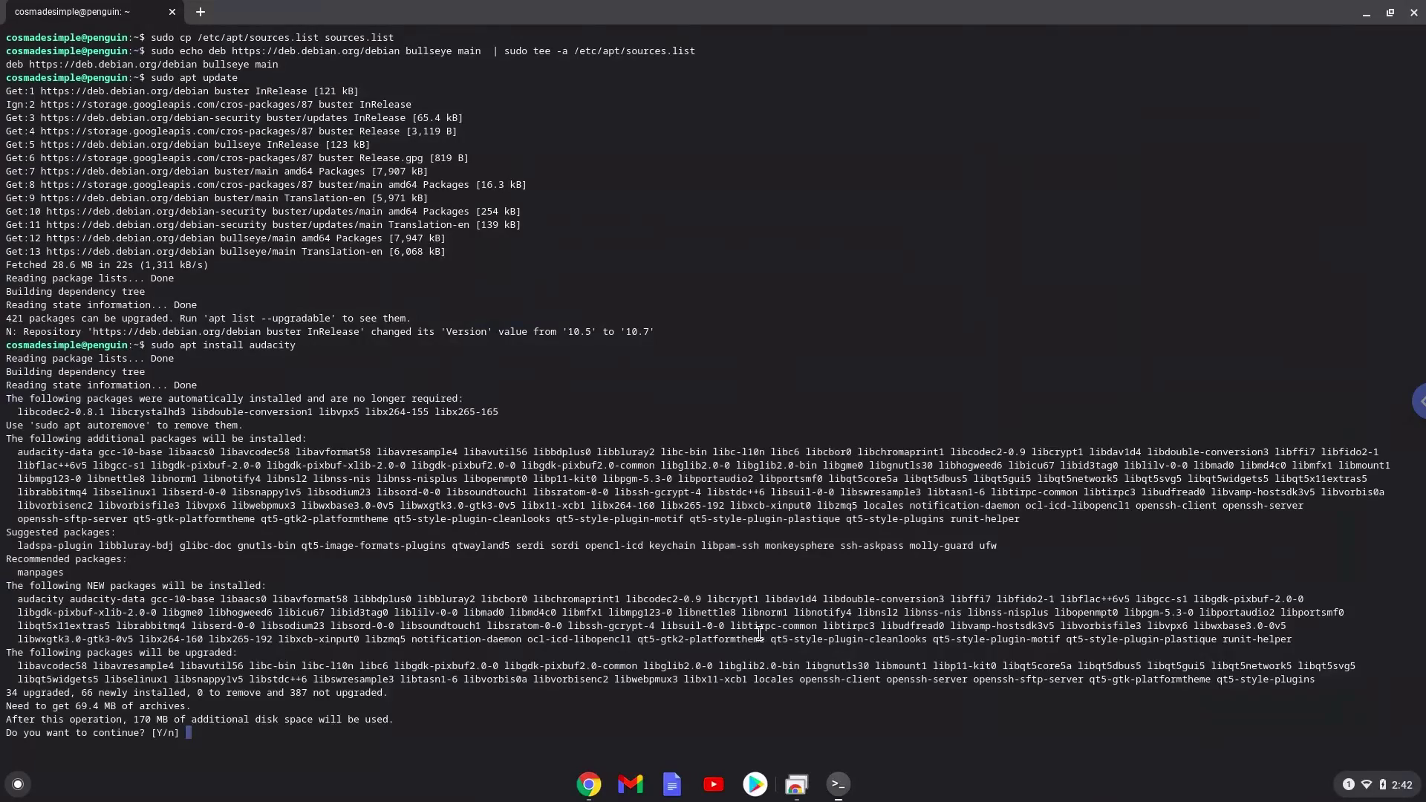
key("Return")
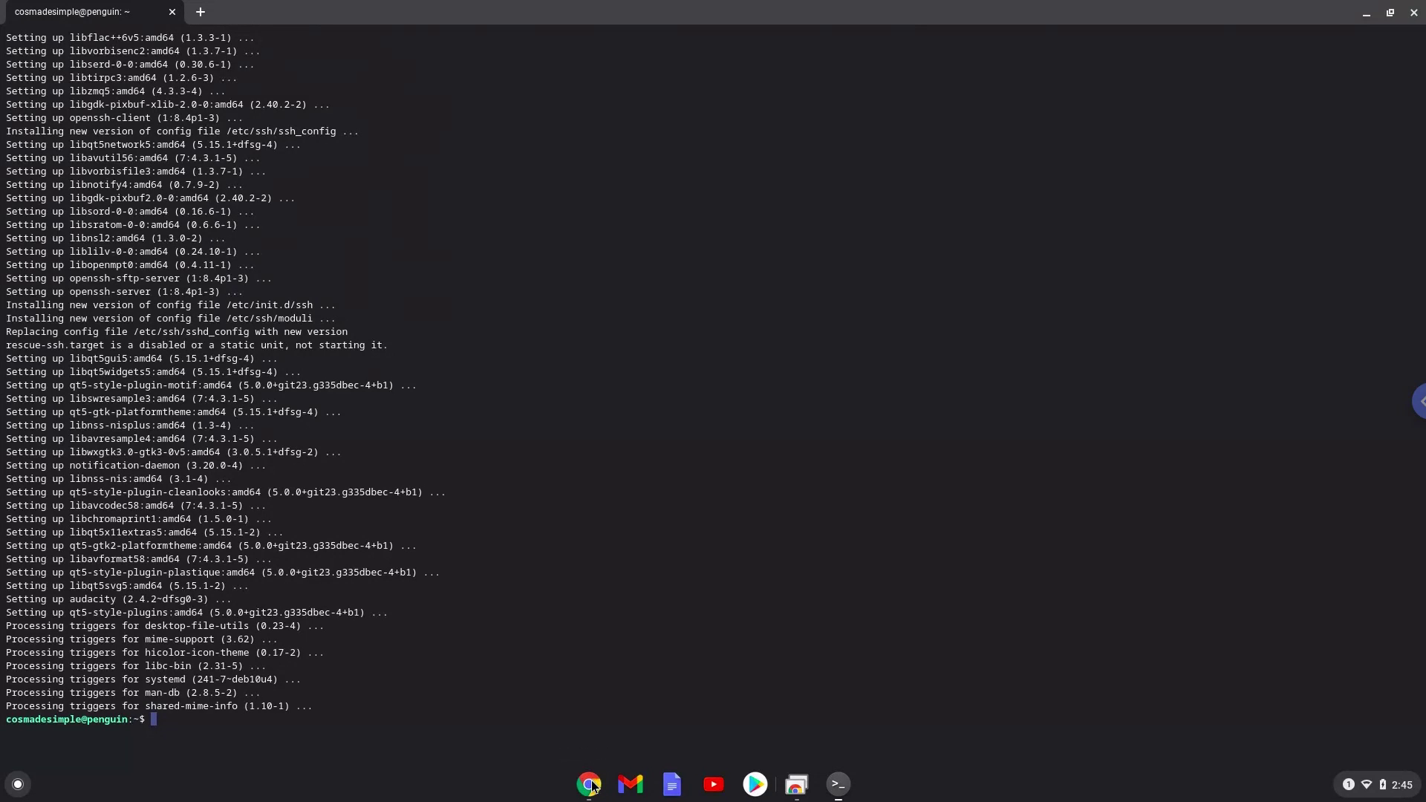
left_click(588, 786)
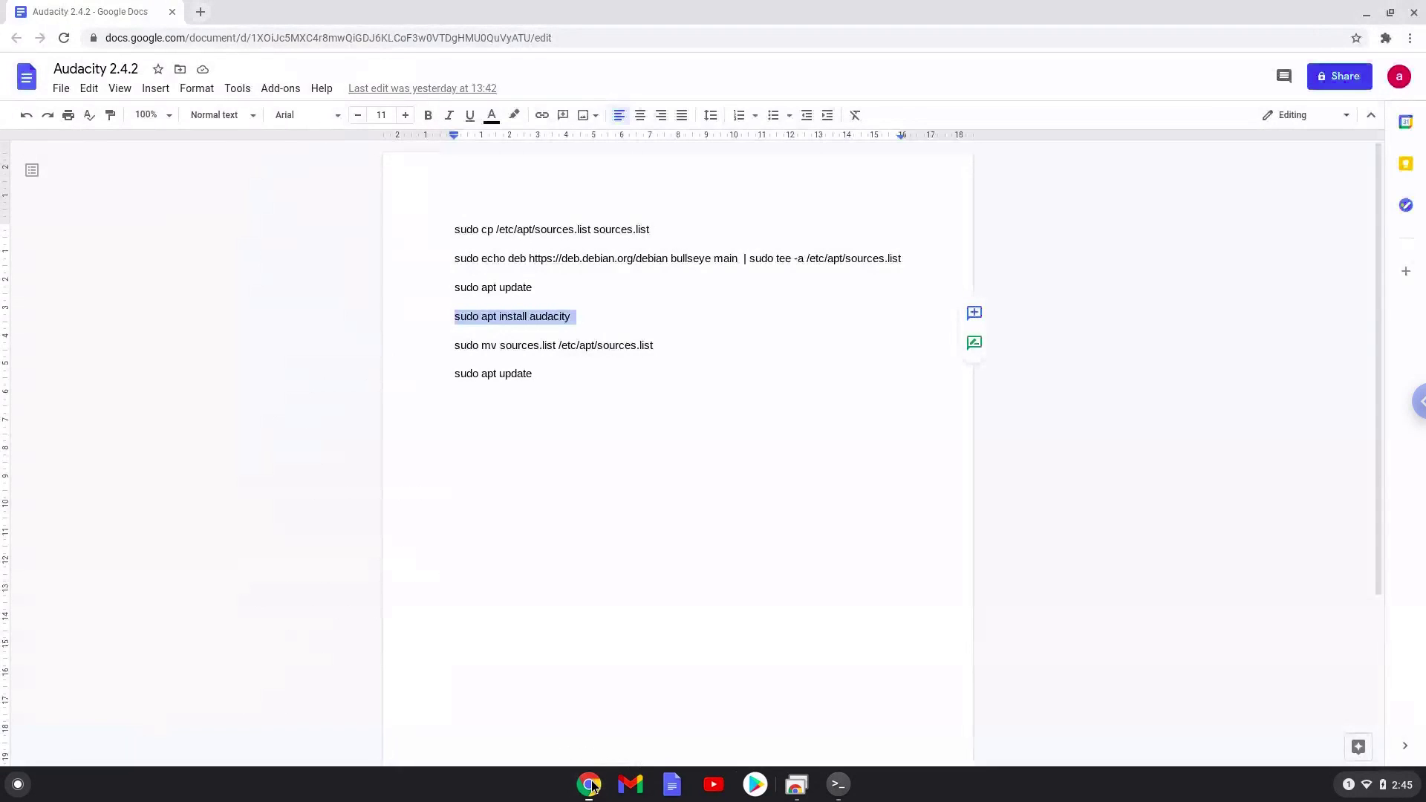
- Run 'sudo mv sources.list /etc/apt/sources.list' to restore the original sources file
triple_click(520, 346)
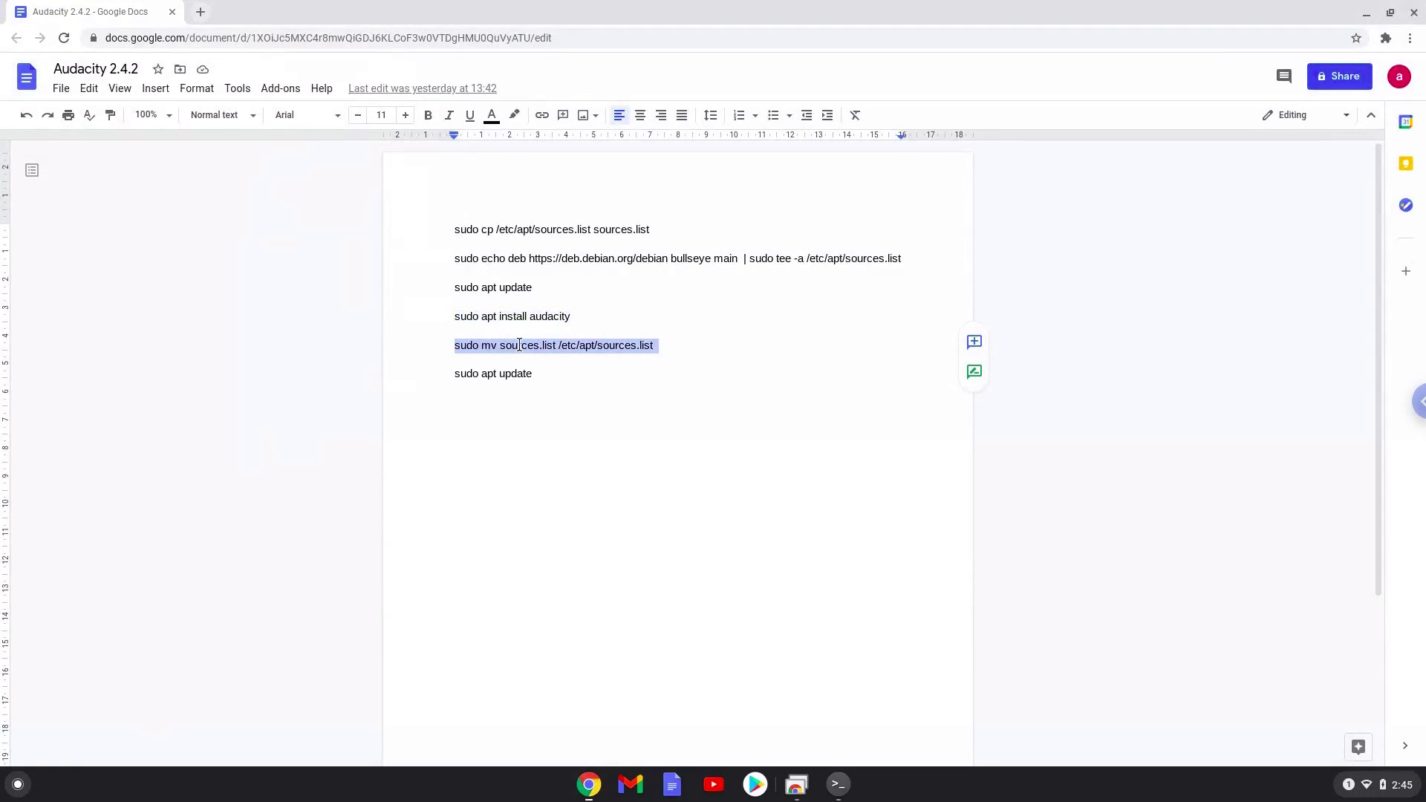
right_click(519, 345)
left_click(551, 383)
left_click(839, 786)
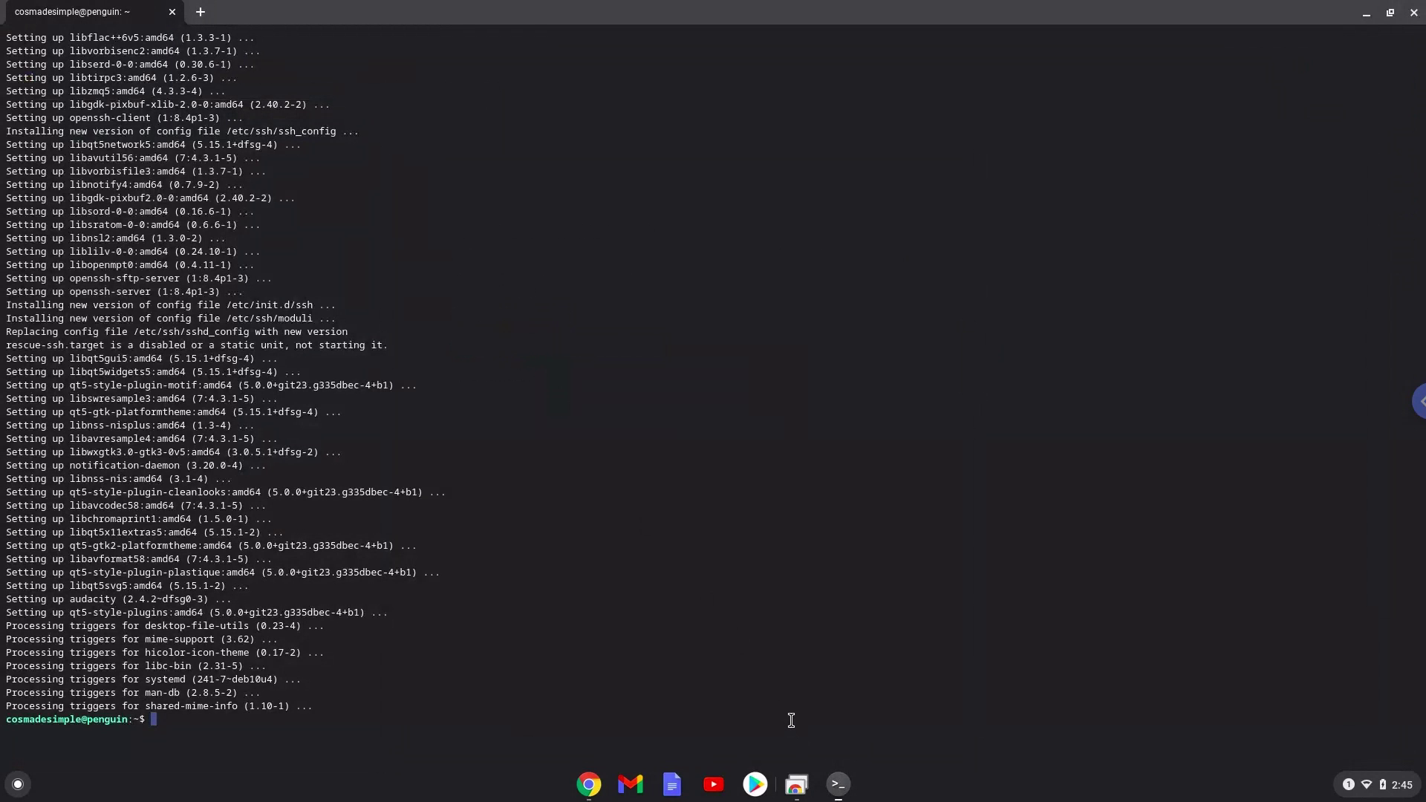
key("ctrl+shift+v")
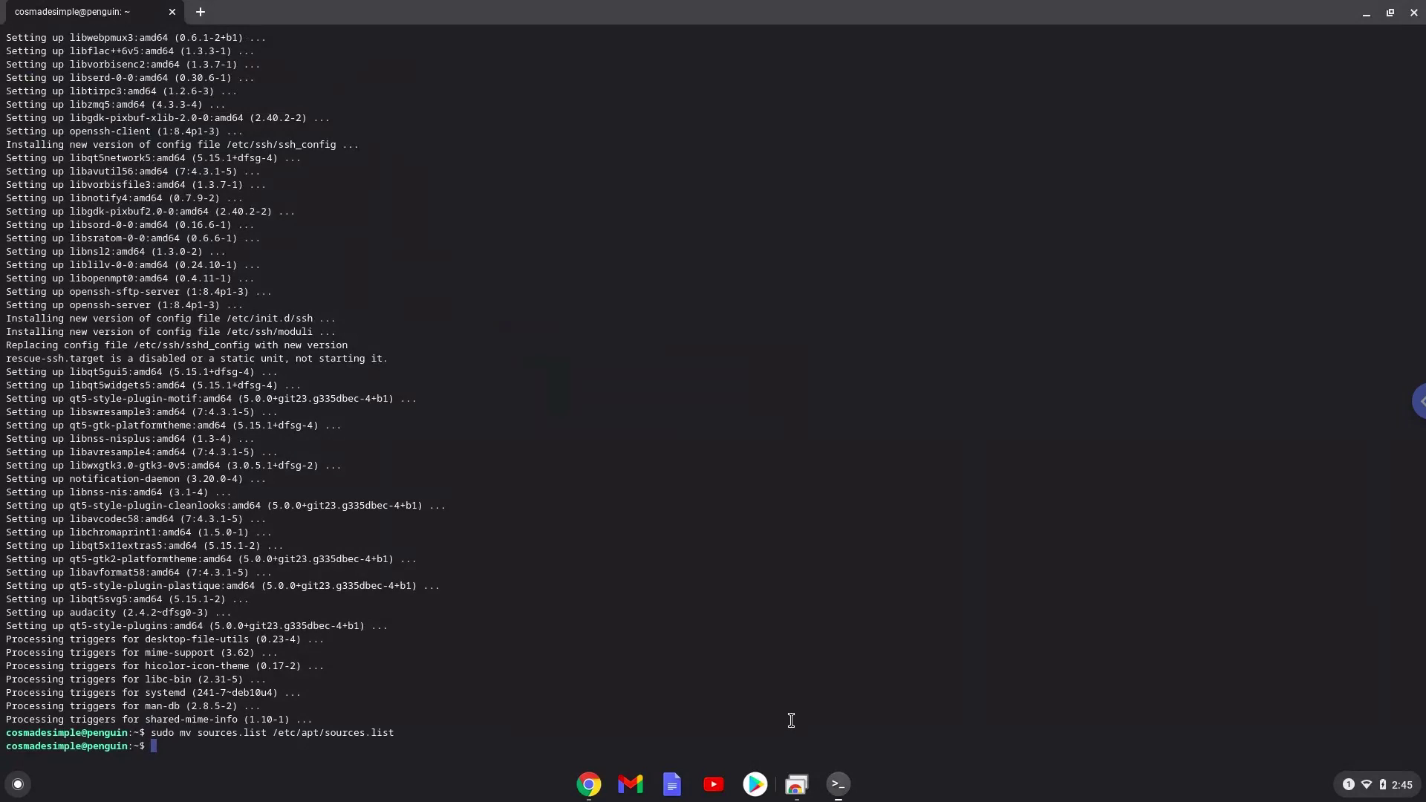
left_click(591, 786)
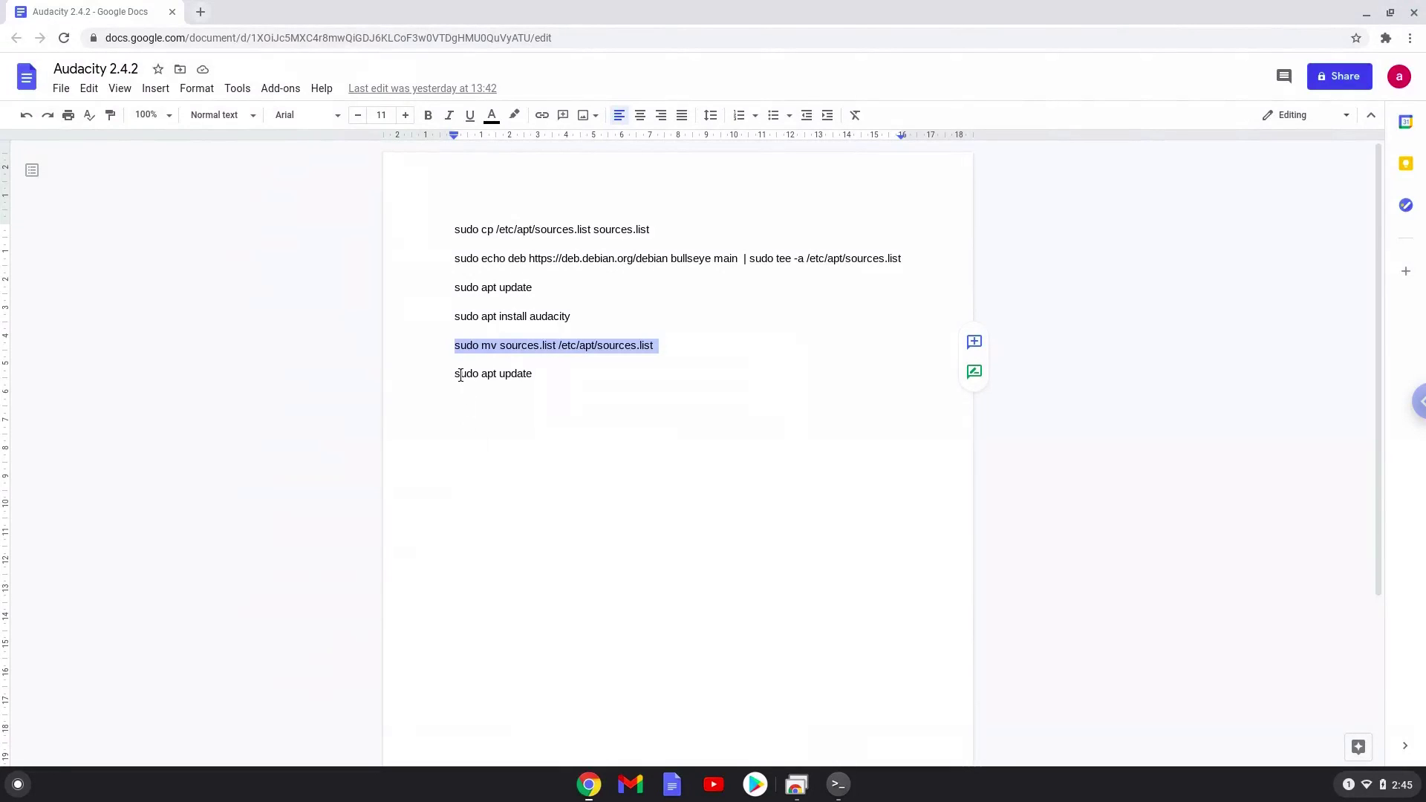
- Copy the 'sudo apt update' line from the Docs notes
triple_click(460, 376)
right_click(460, 375)
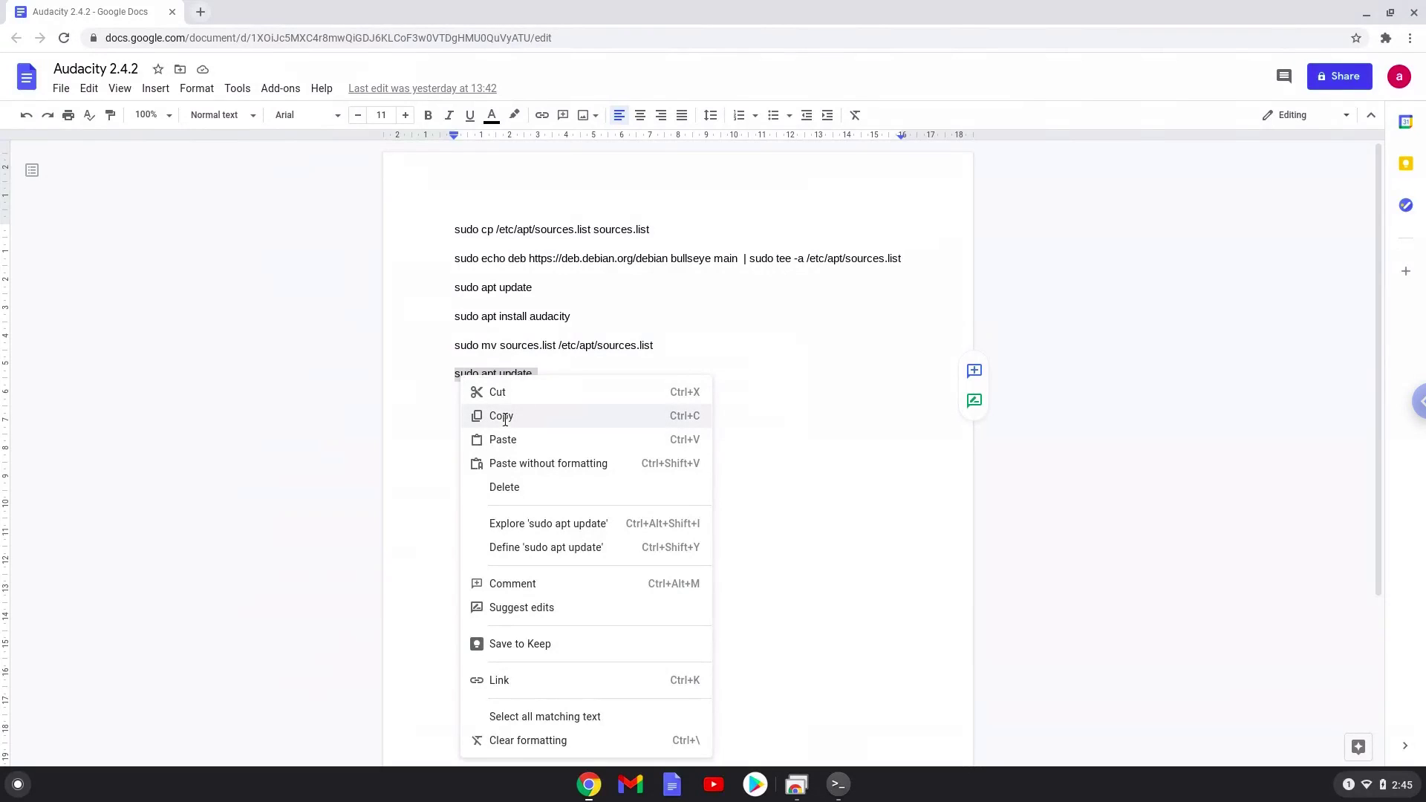
left_click(502, 417)
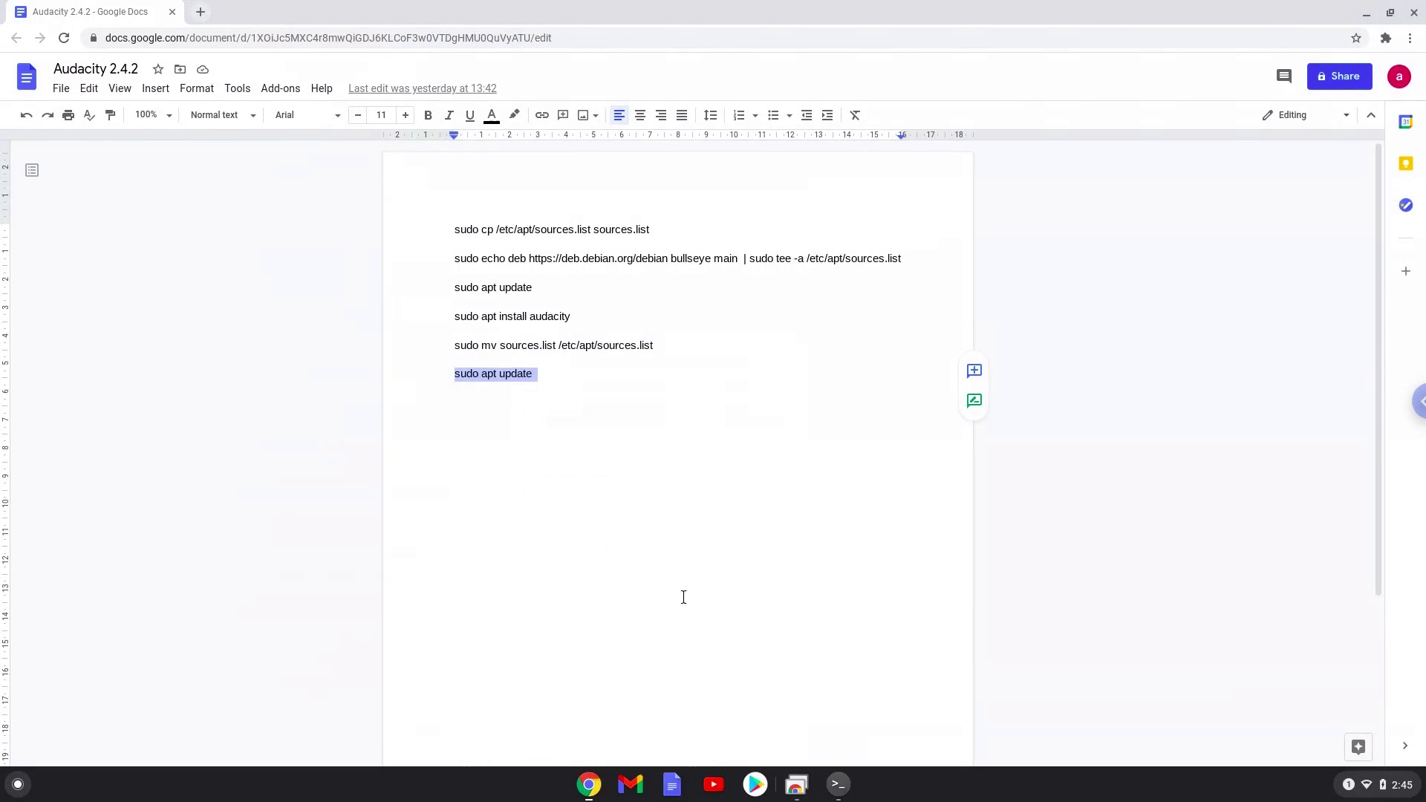
- Run 'sudo apt update' again, then close the terminal and the Docs window
left_click(838, 787)
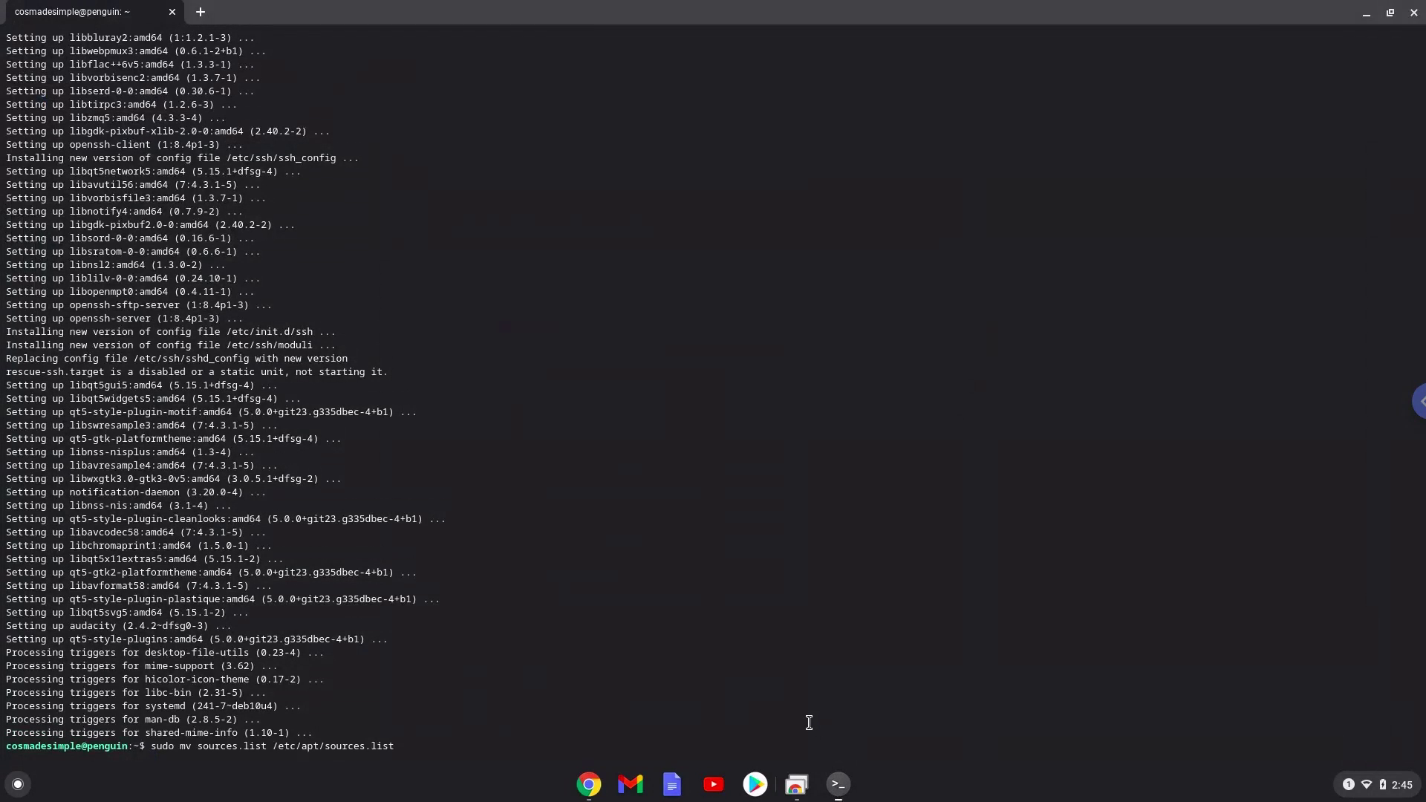
key("ctrl+shift+v")
key("Return")
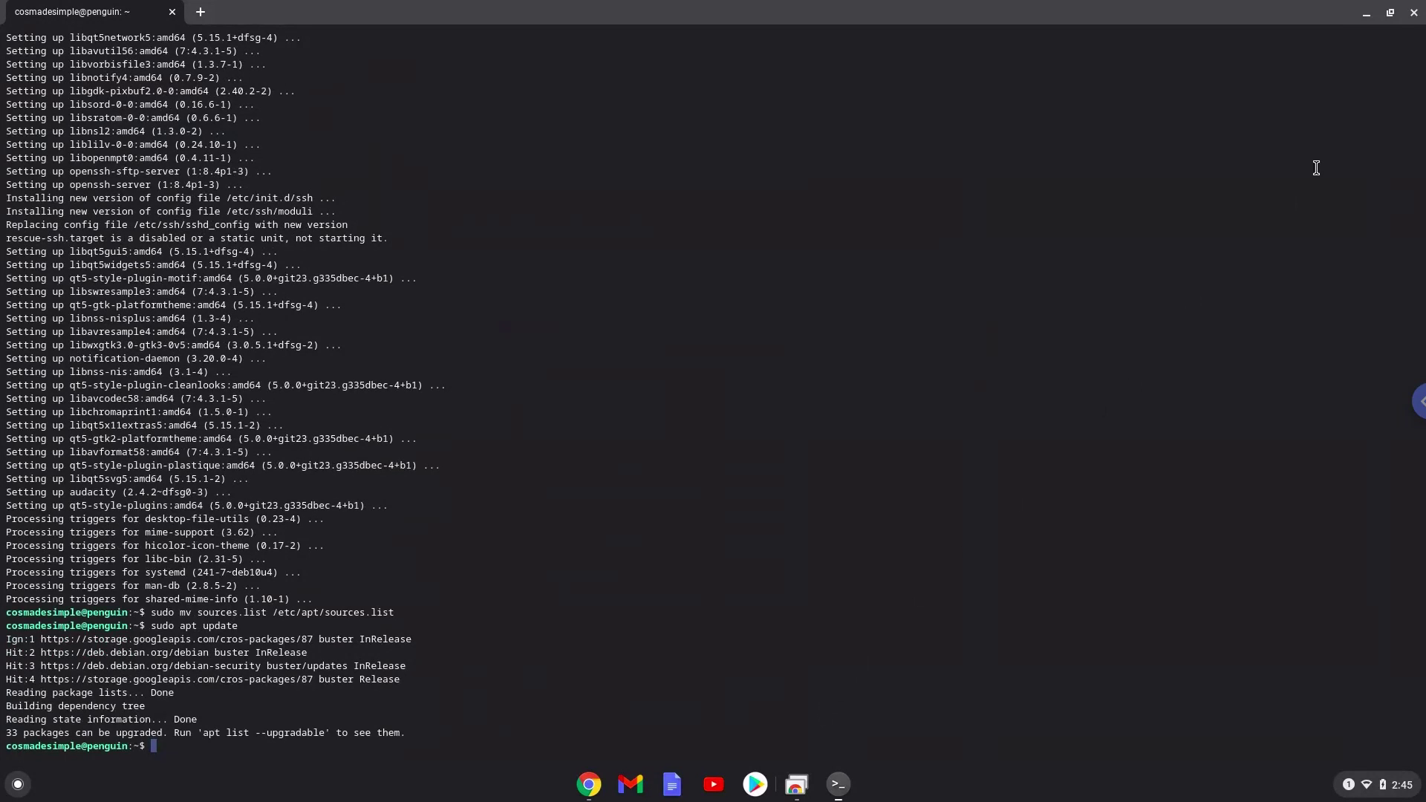
left_click(1413, 13)
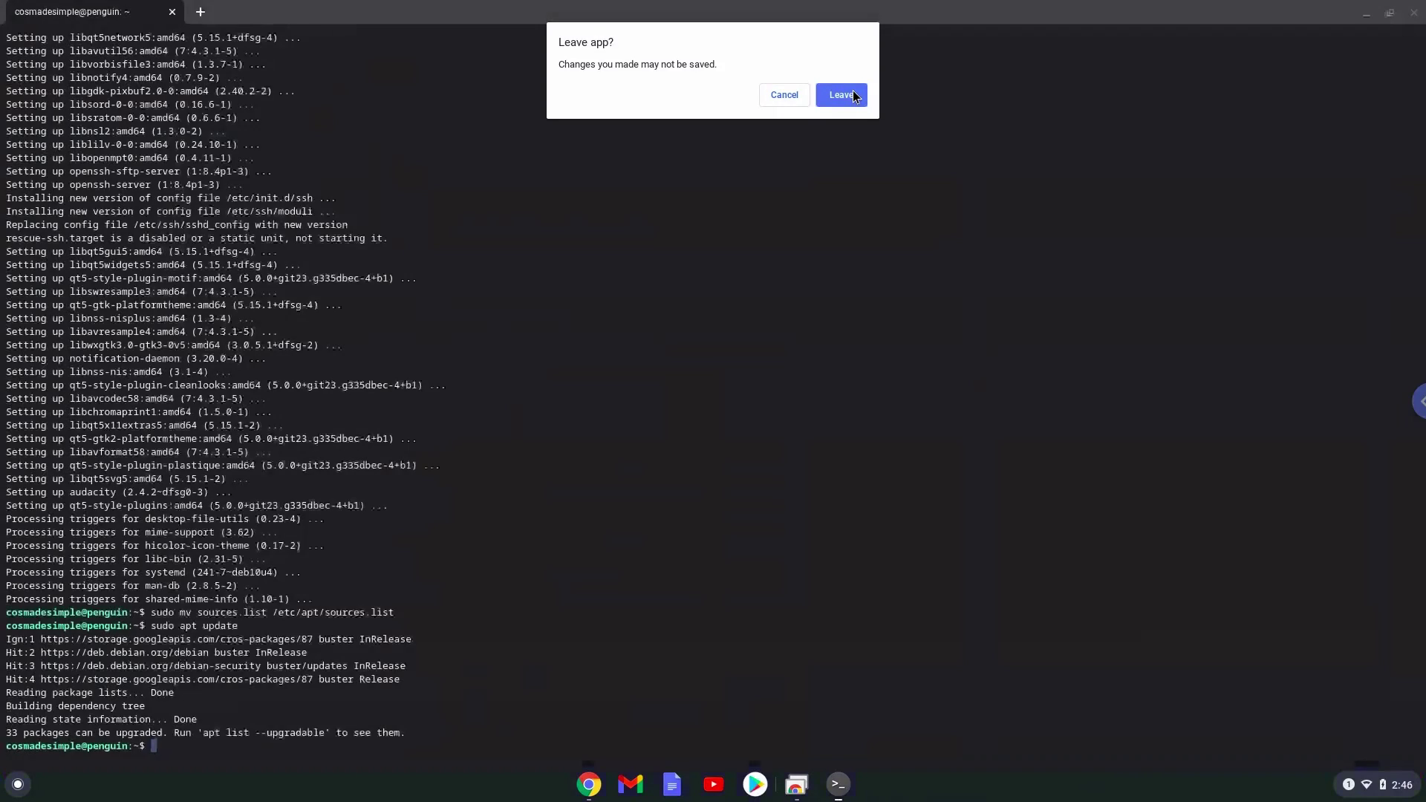
left_click(843, 95)
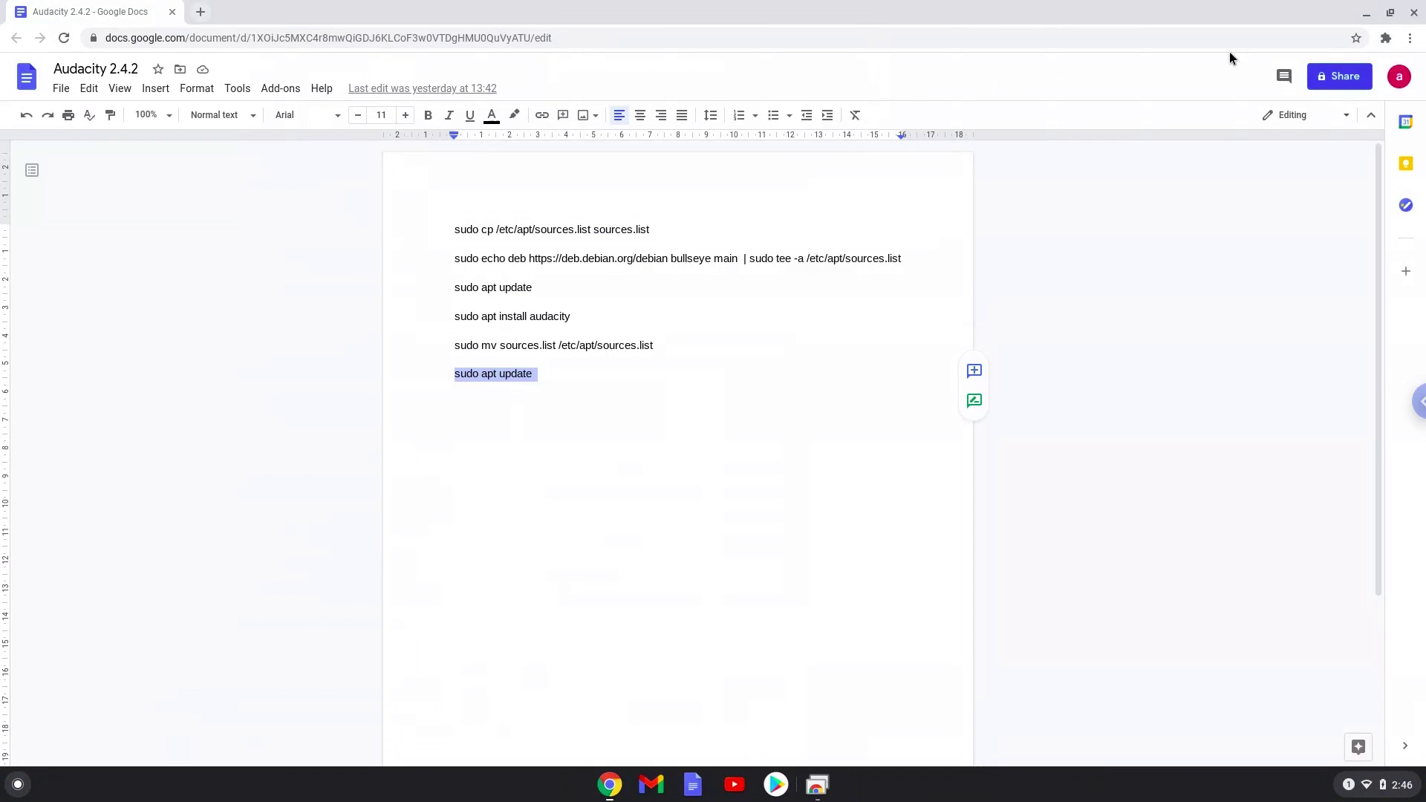
left_click(1414, 16)
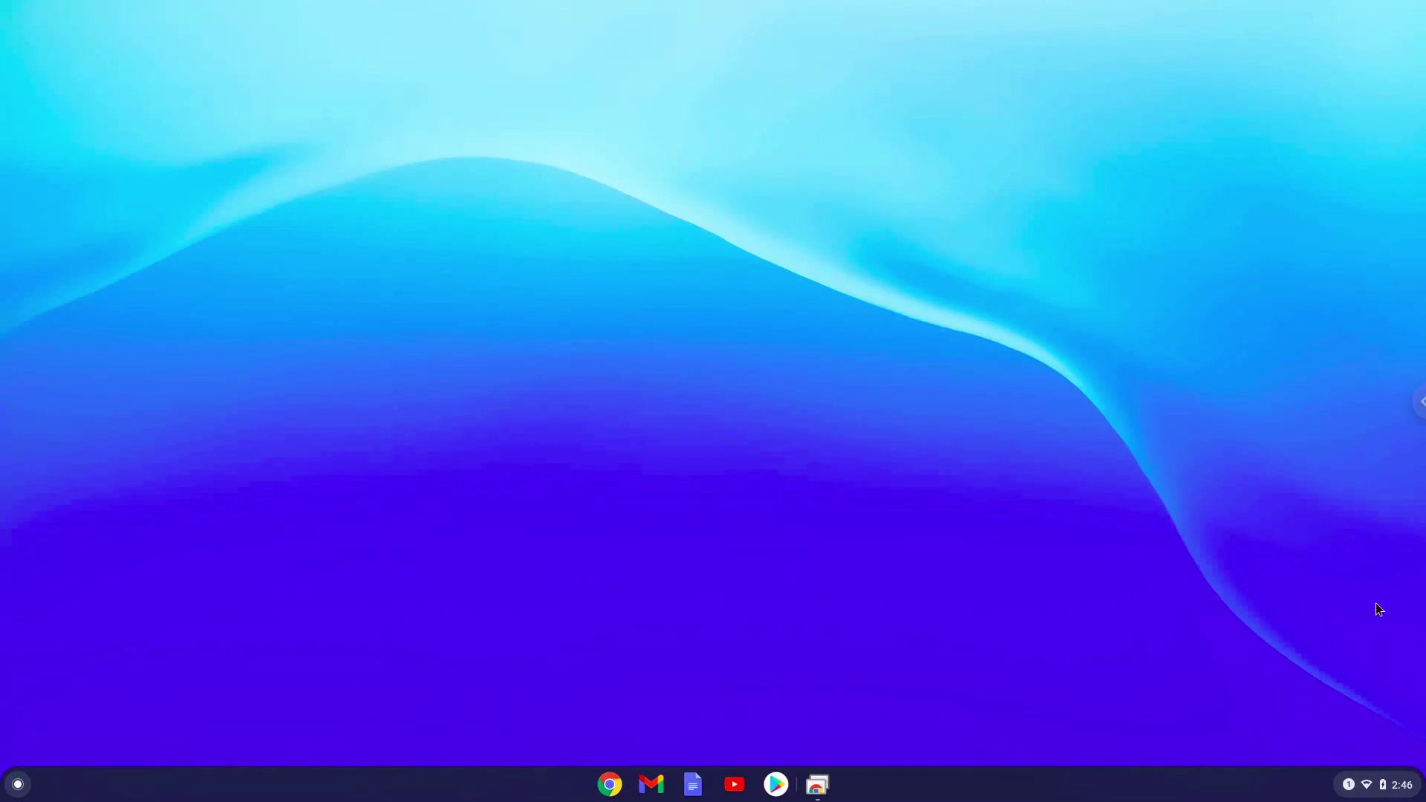
- Reach the detailed Linux (Beta) settings page from the quick settings tray
left_click(1393, 788)
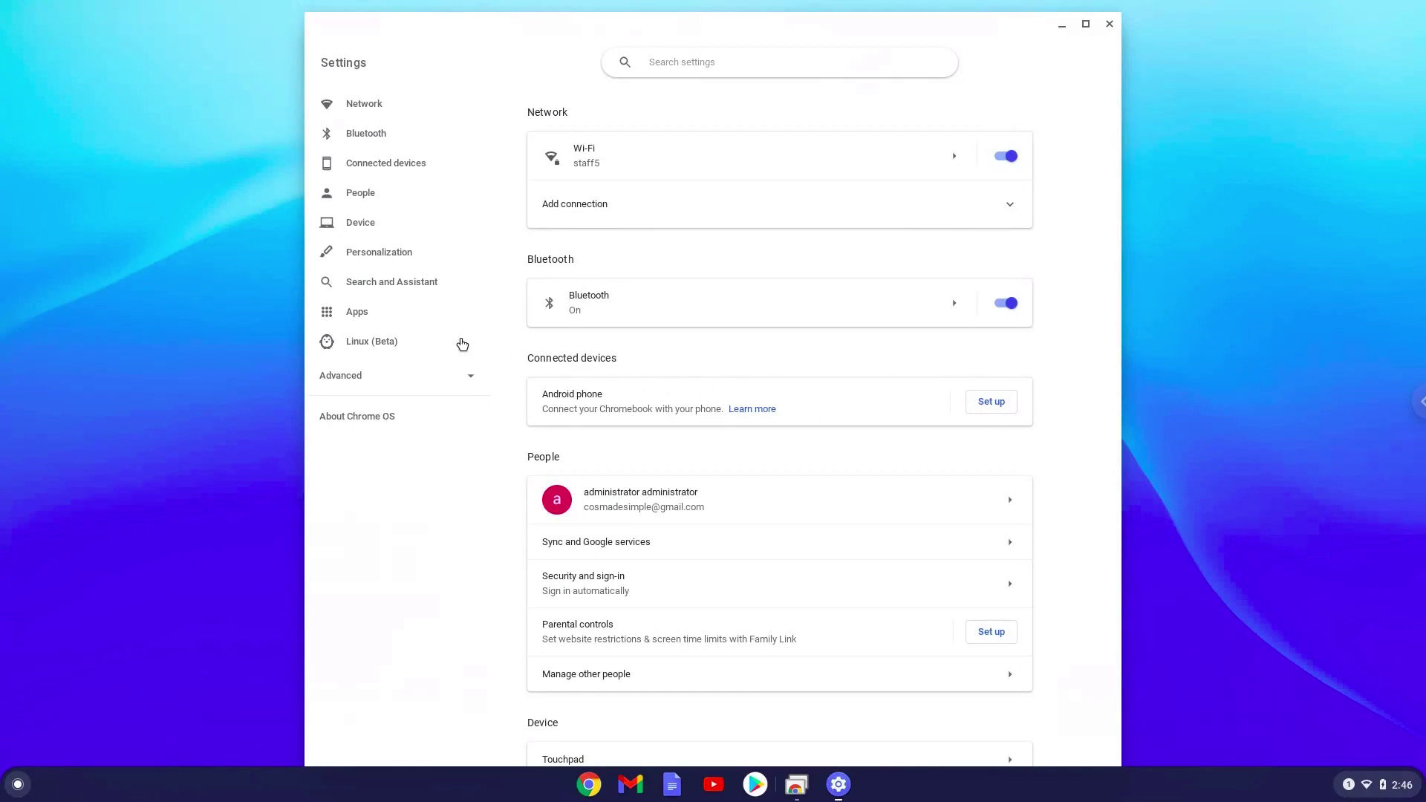
left_click(439, 342)
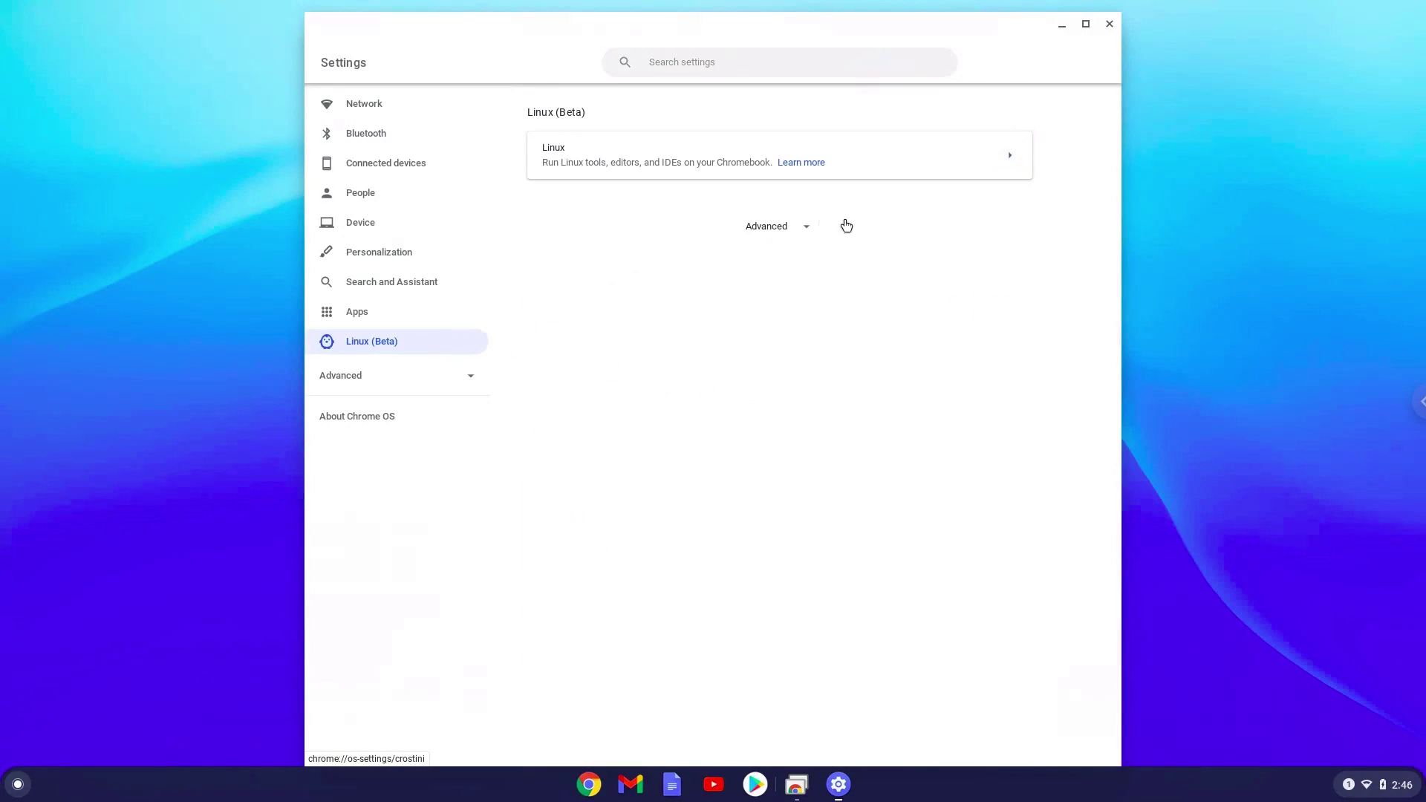
left_click(948, 165)
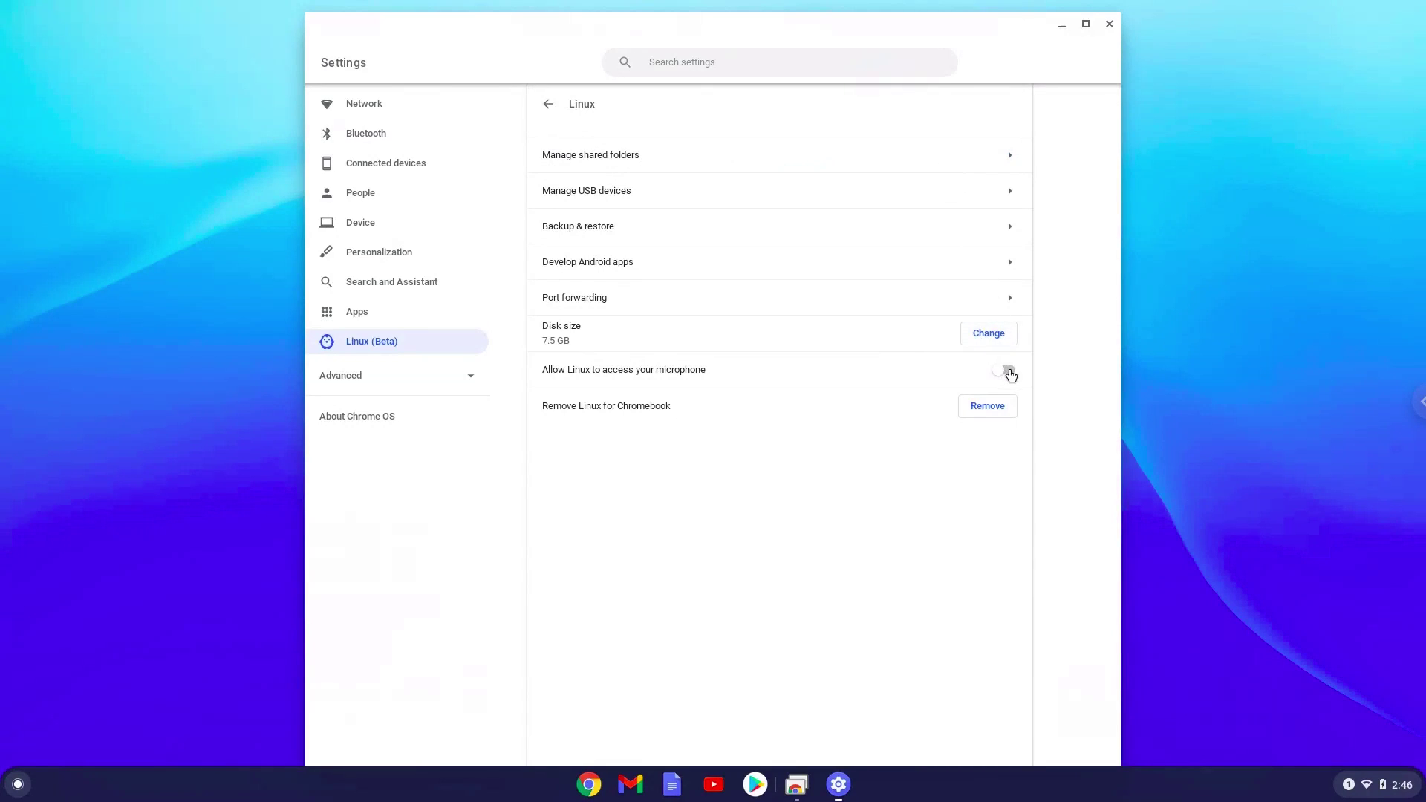
- Allow Linux to access the microphone, shut Linux down to apply it, and close Settings
left_click(1005, 368)
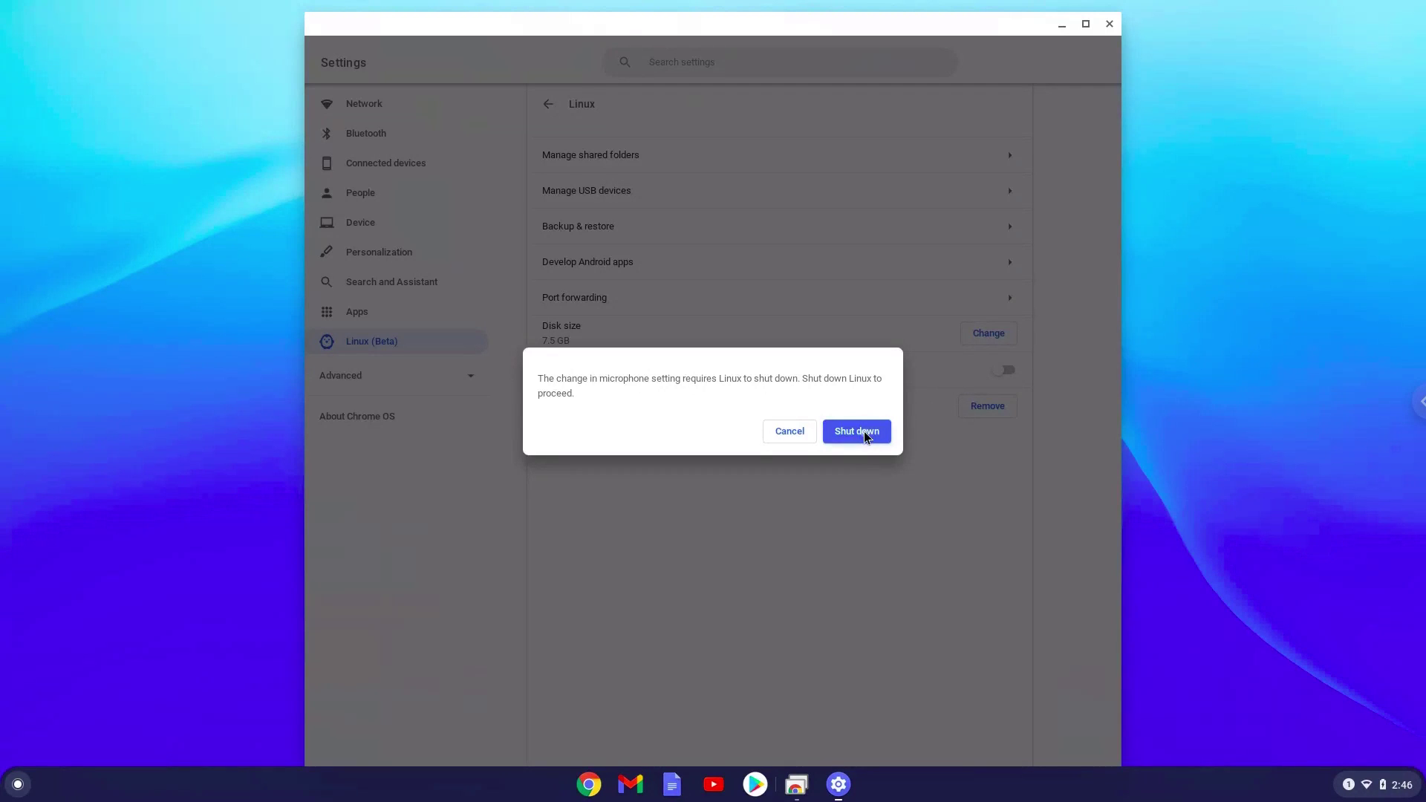
left_click(864, 431)
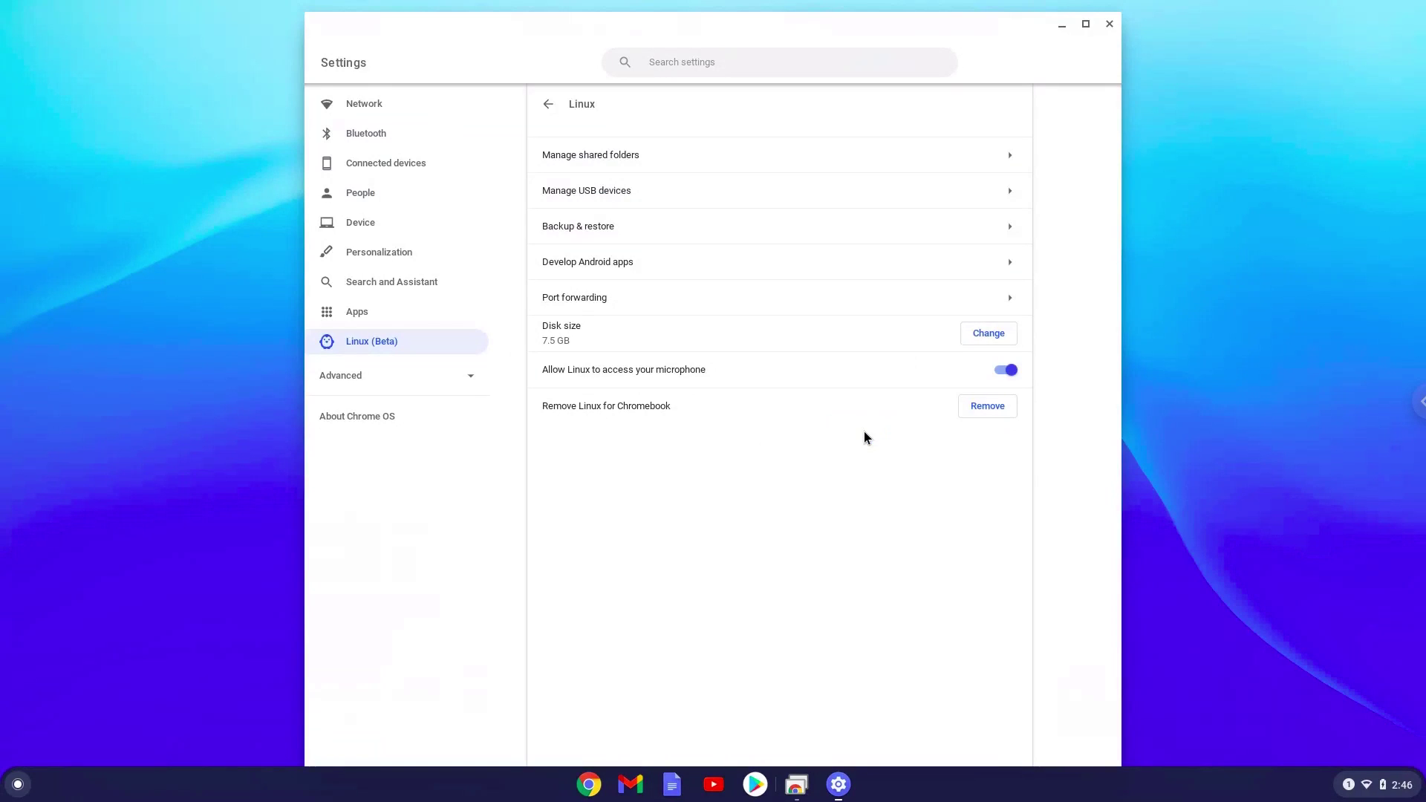
left_click(1110, 26)
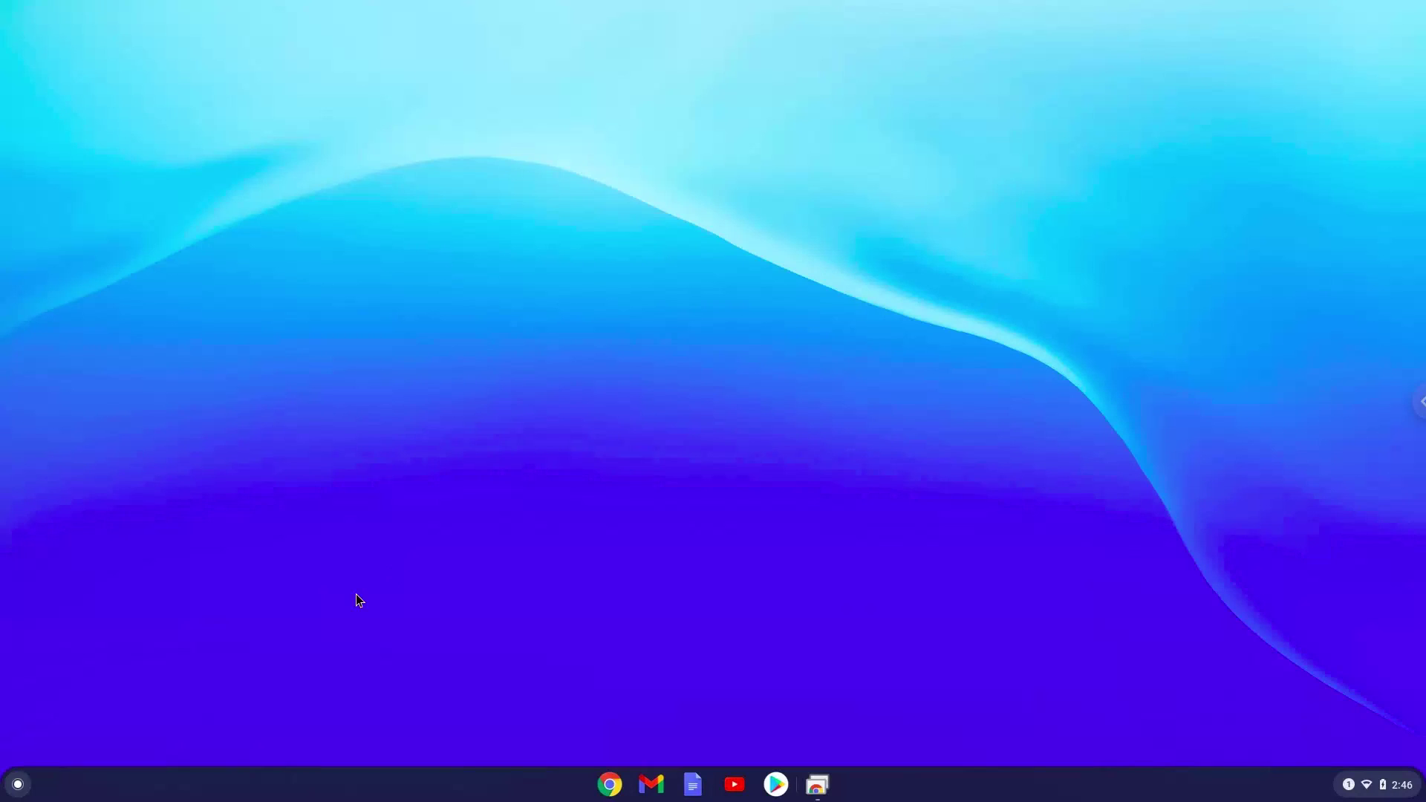
- Launch Files, view the empty Linux files folder, then close the file manager
left_click(18, 784)
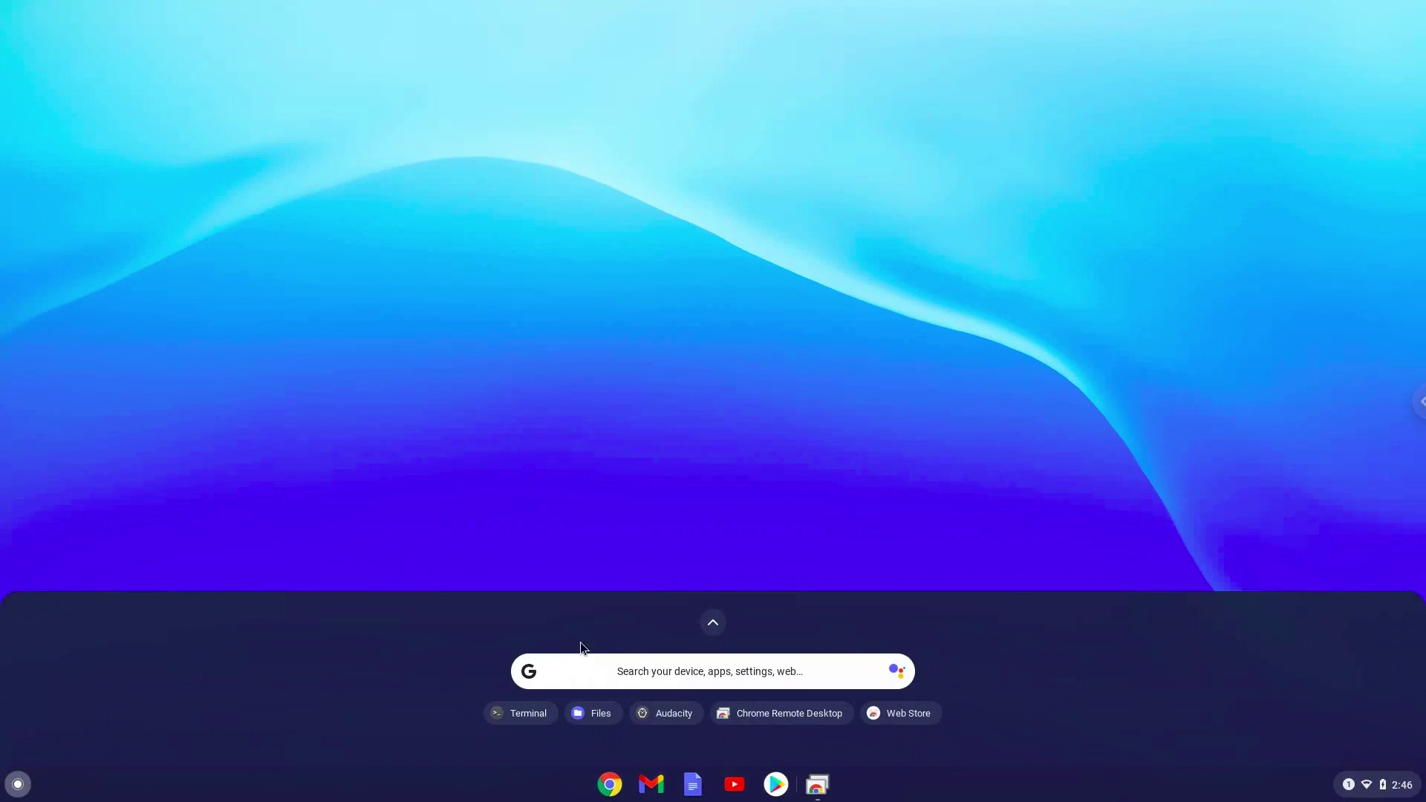
left_click(710, 617)
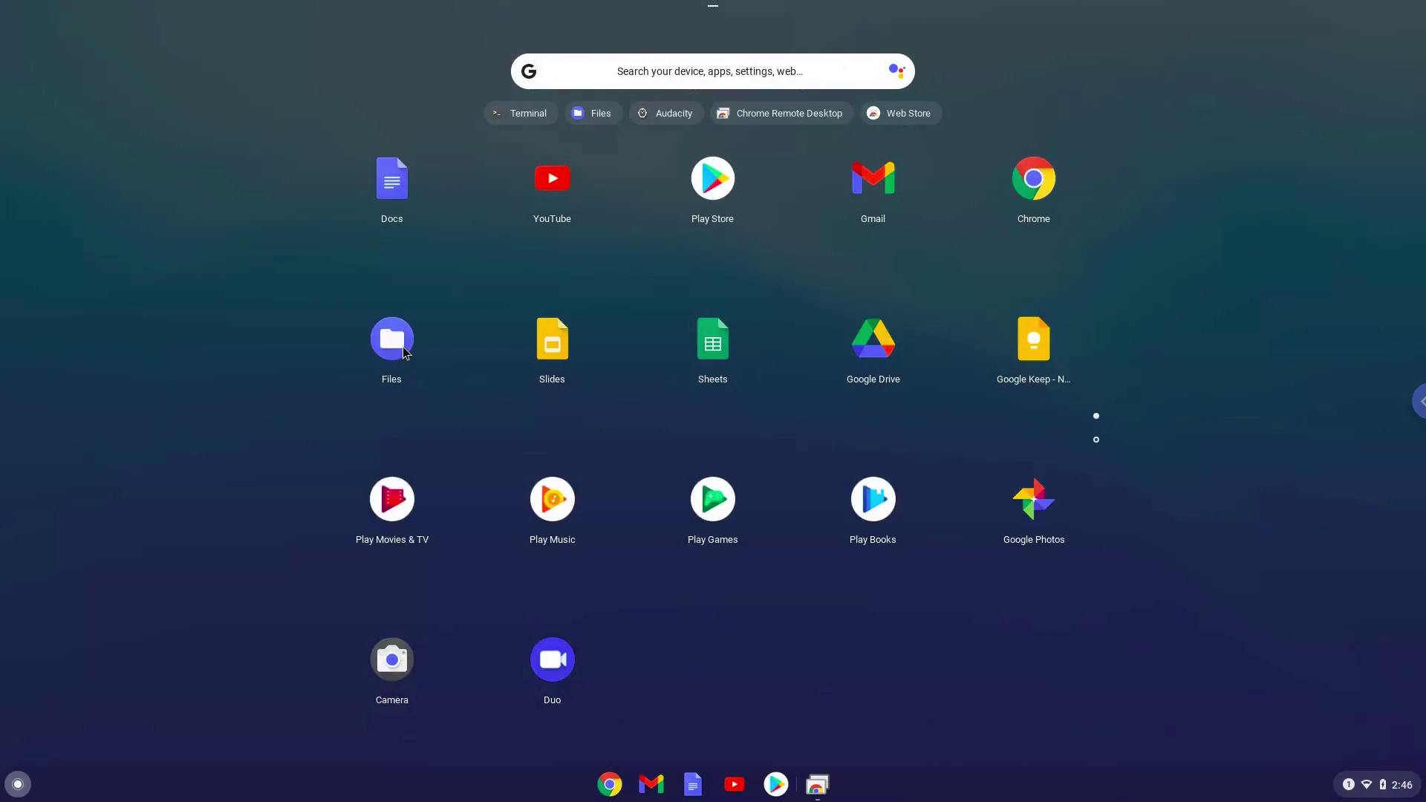
left_click(402, 347)
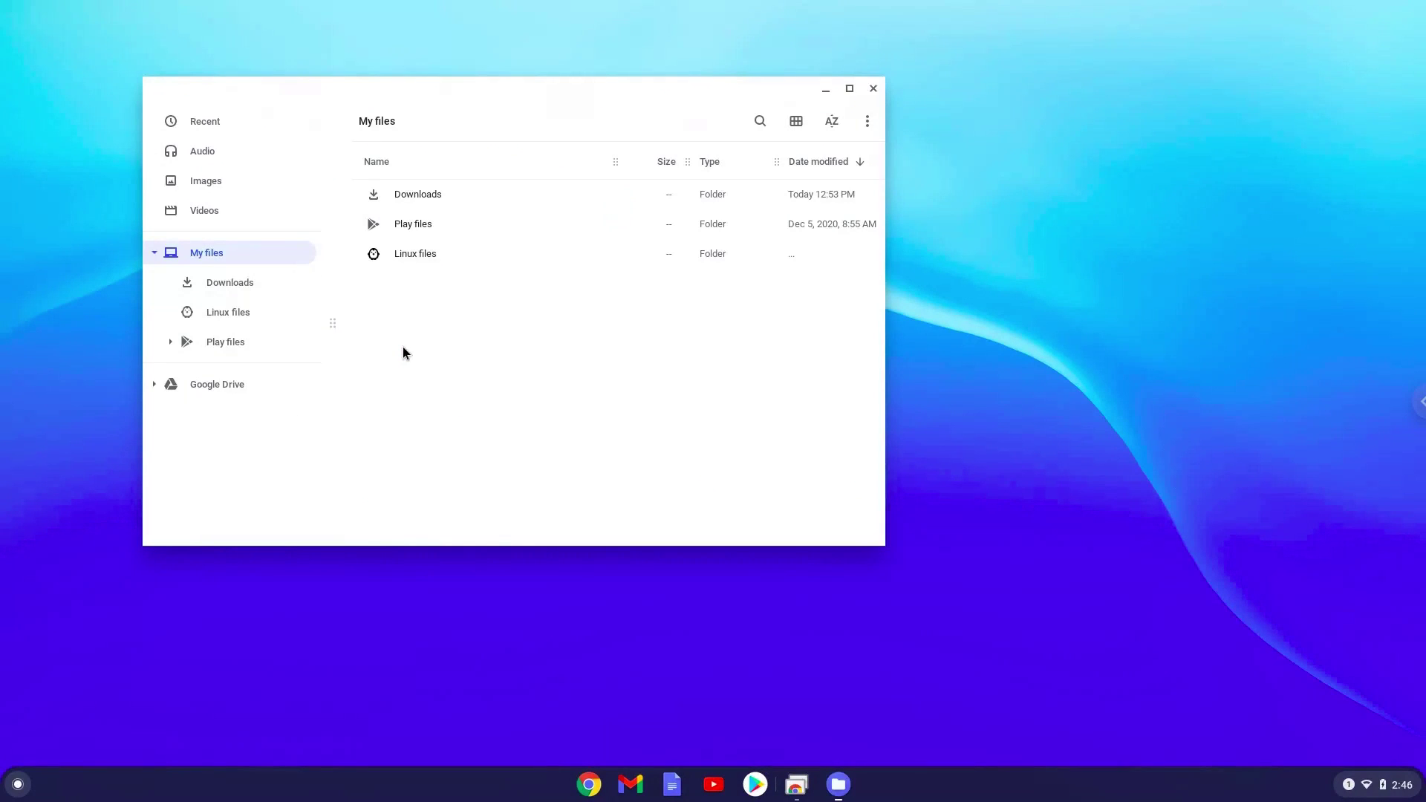
left_click(264, 318)
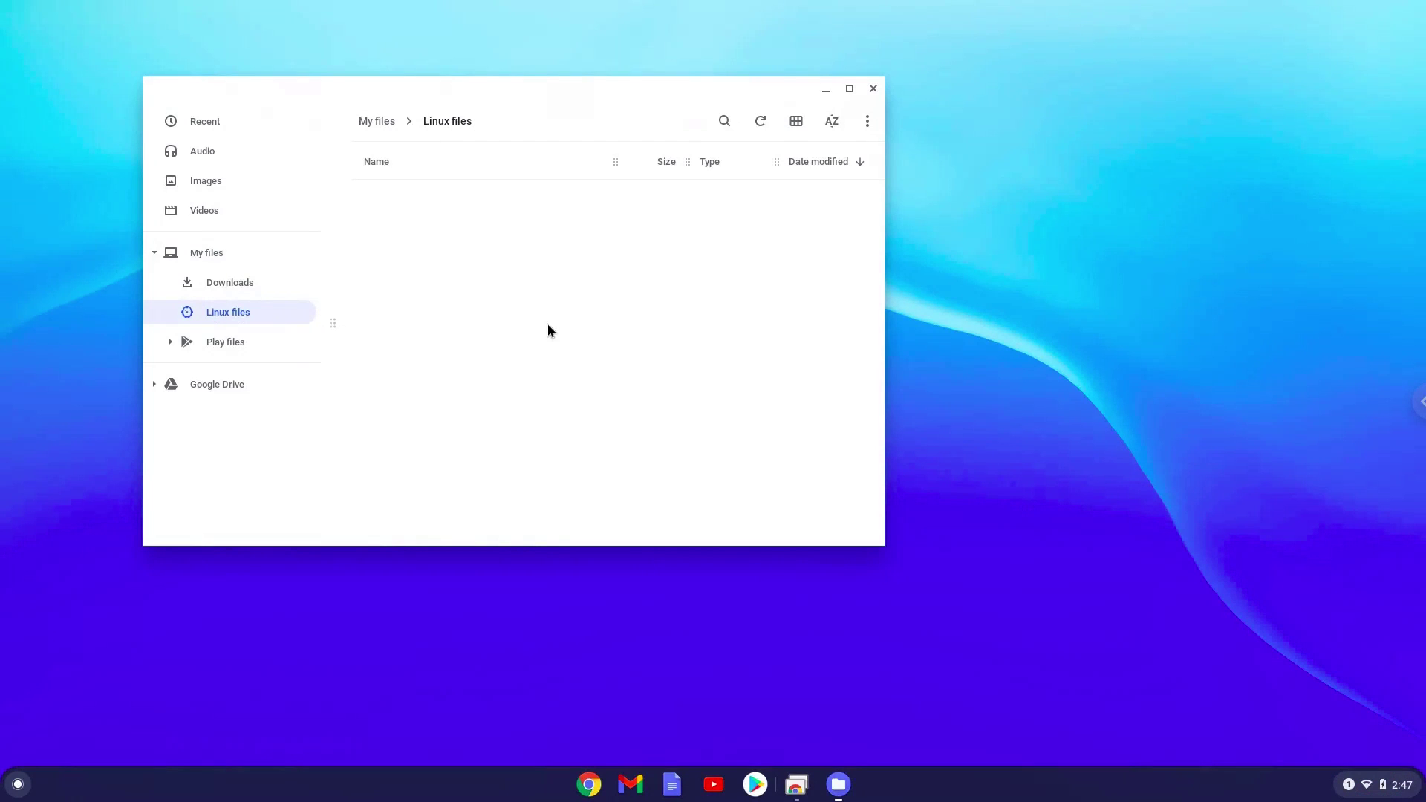
left_click(872, 87)
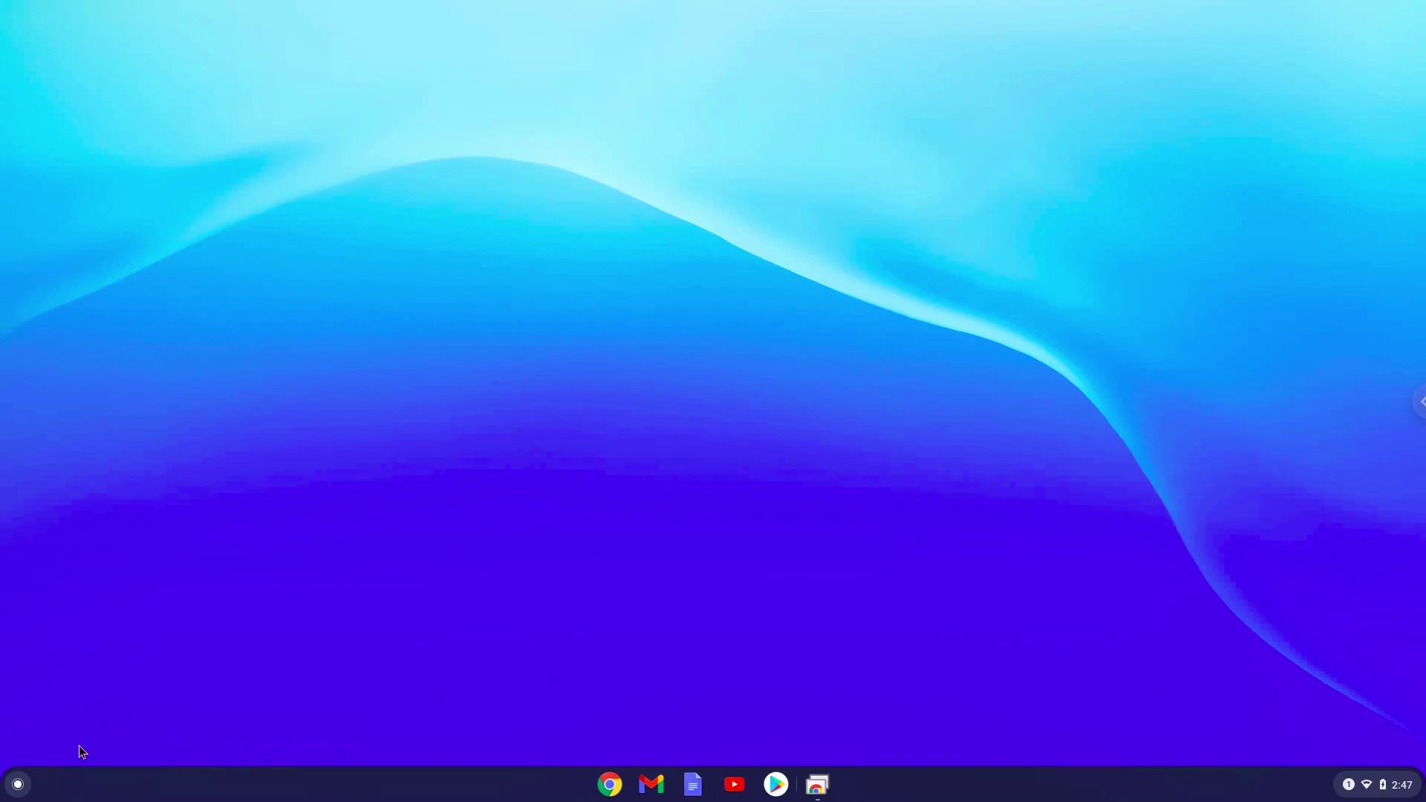
- Launch Audacity from the Linux apps folder on page 2 of the launcher
left_click(18, 785)
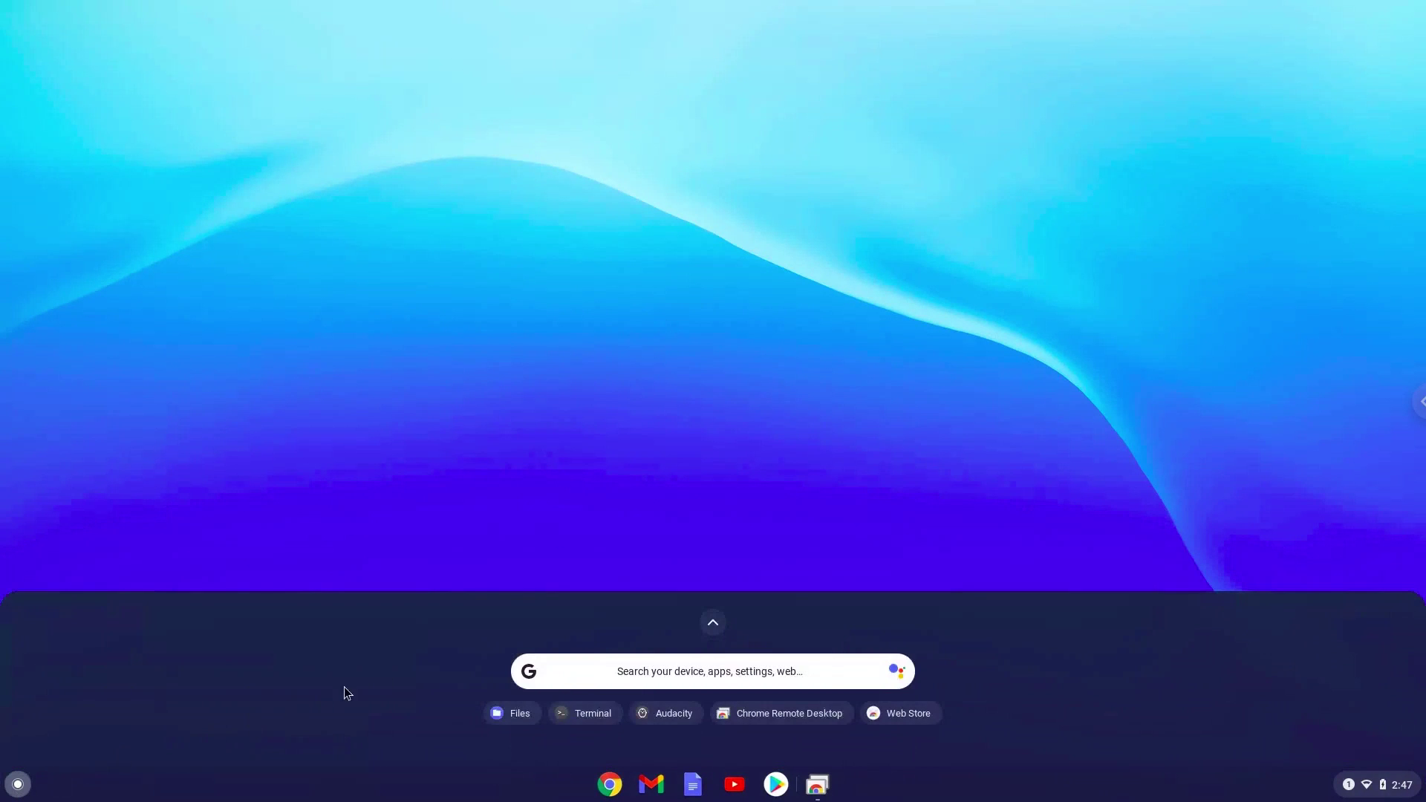
left_click(715, 622)
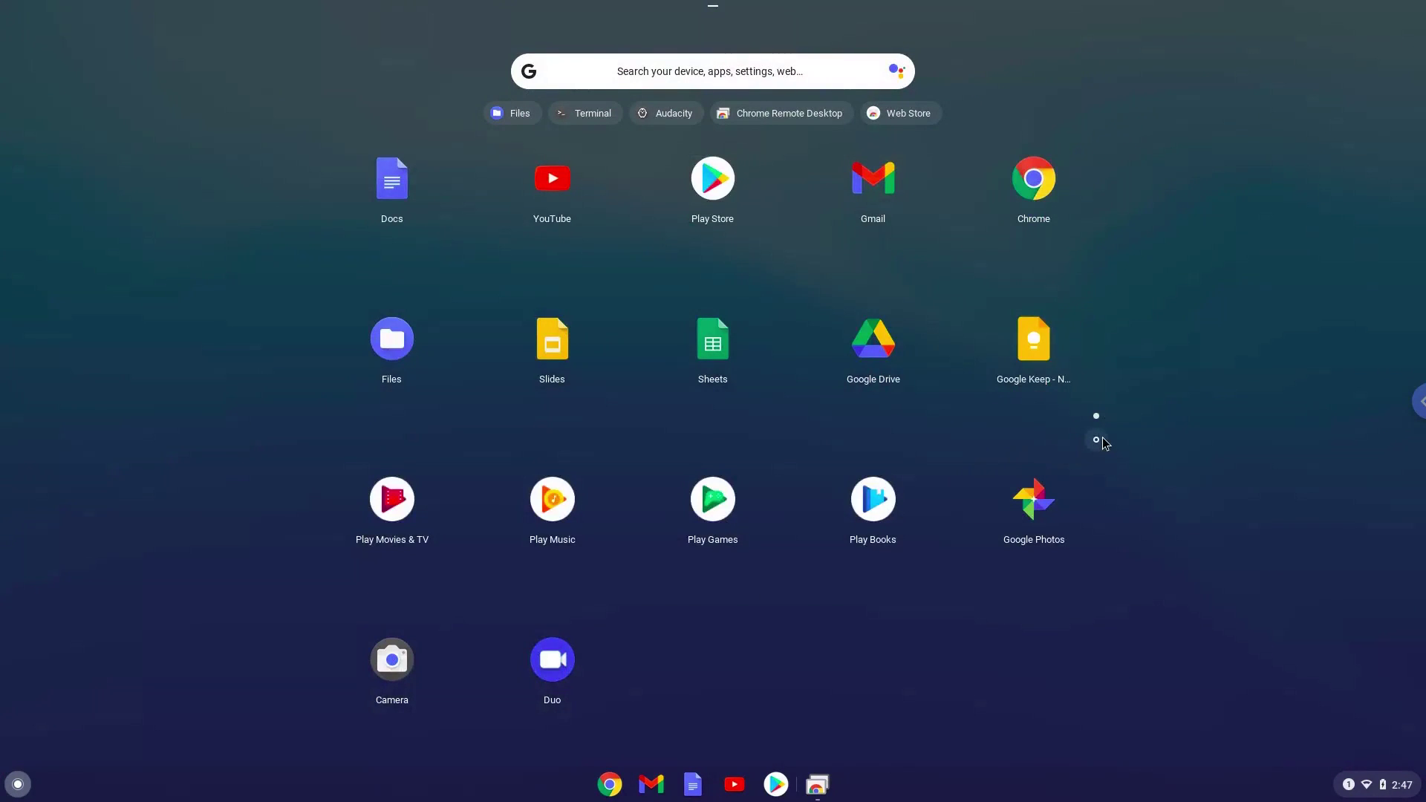
left_click(1096, 441)
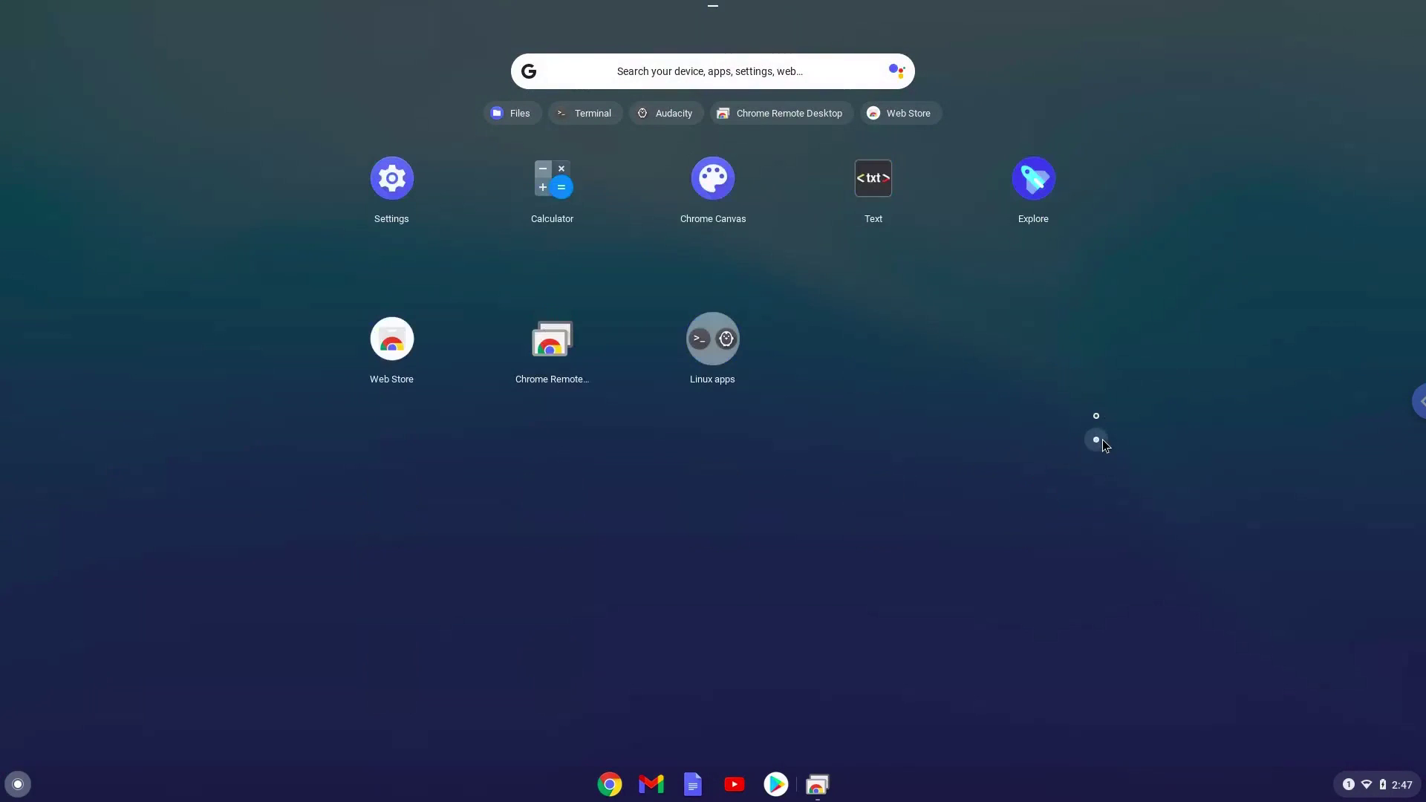
left_click(728, 346)
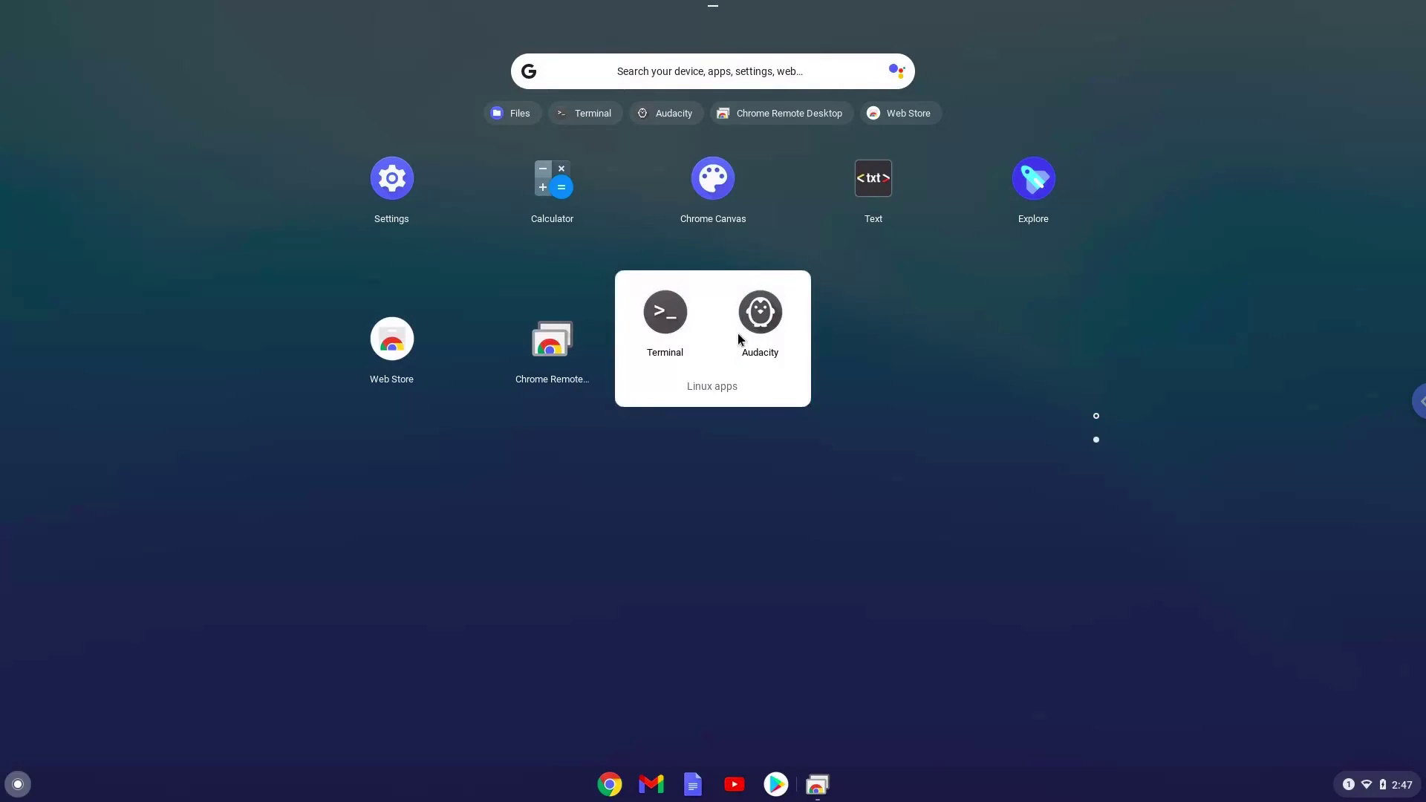
left_click(759, 317)
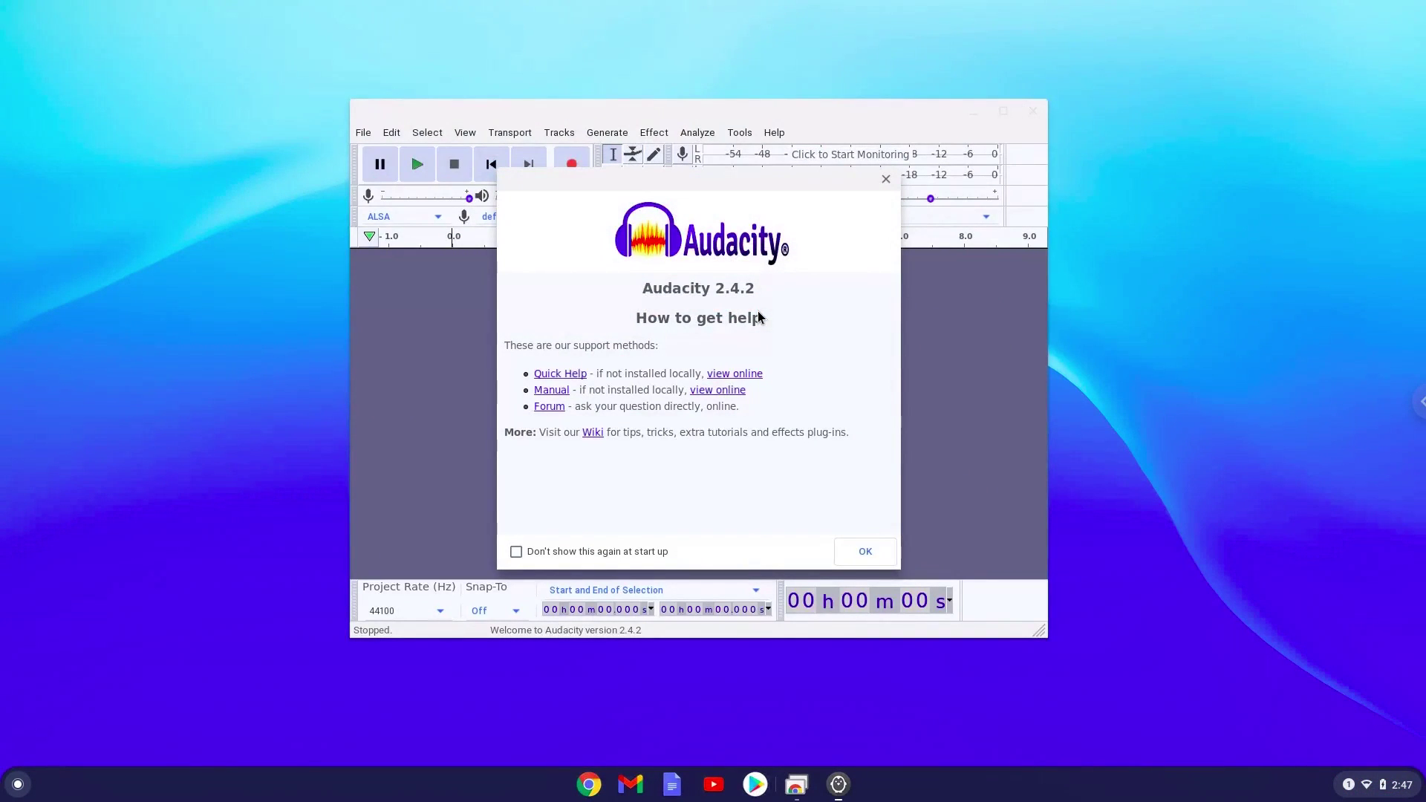
- Tick 'Don't show this again at start up', dismiss the help, maximize and quit Audacity
left_click(604, 552)
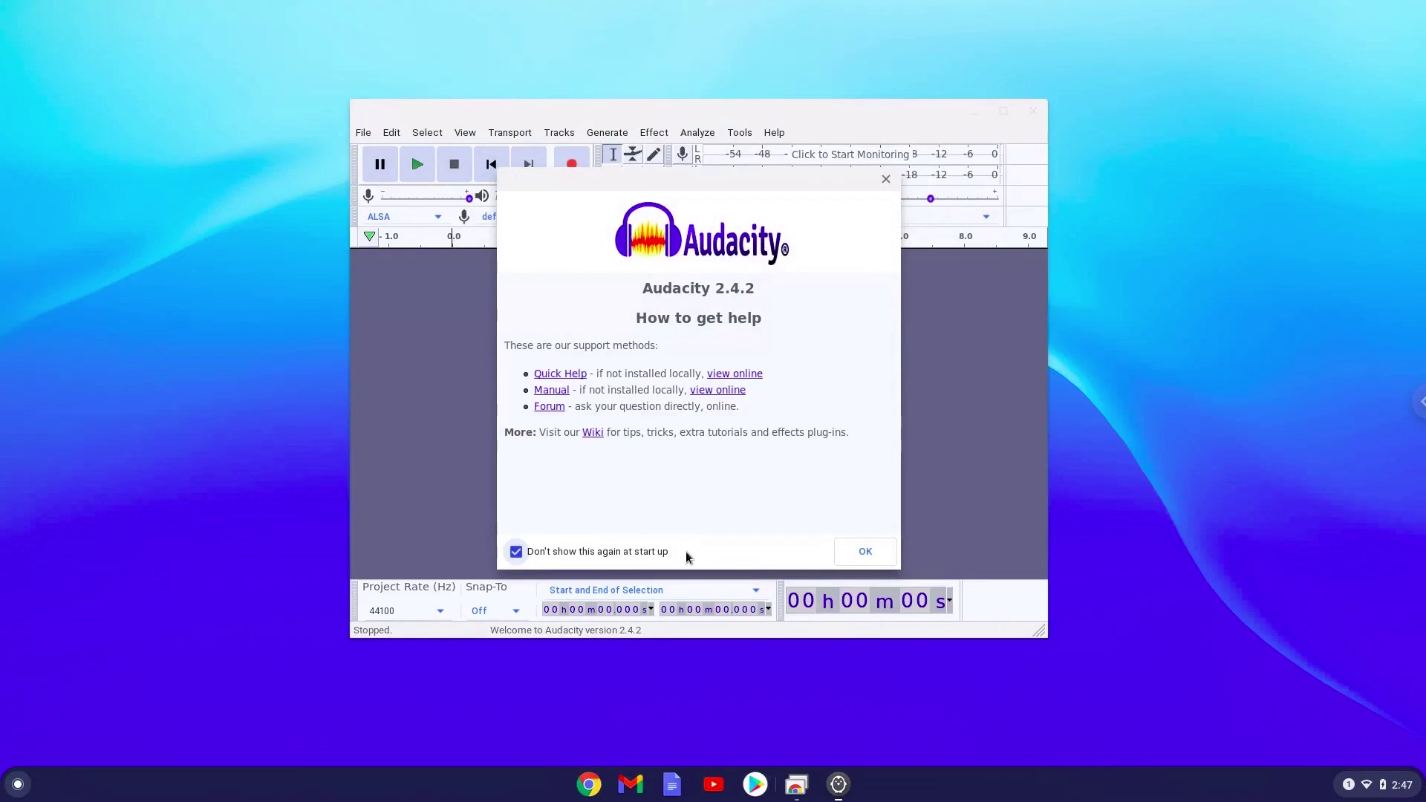
left_click(858, 553)
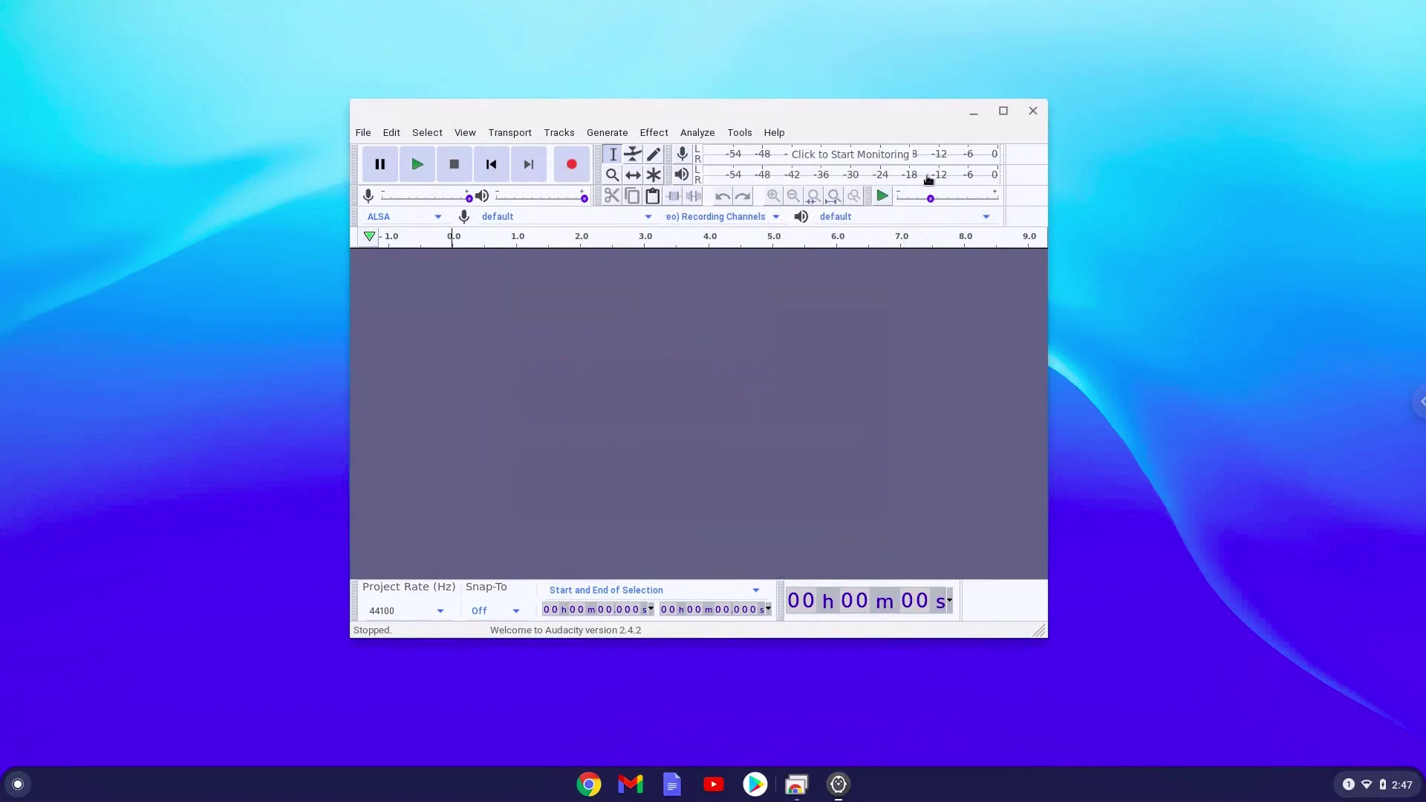
double_click(933, 110)
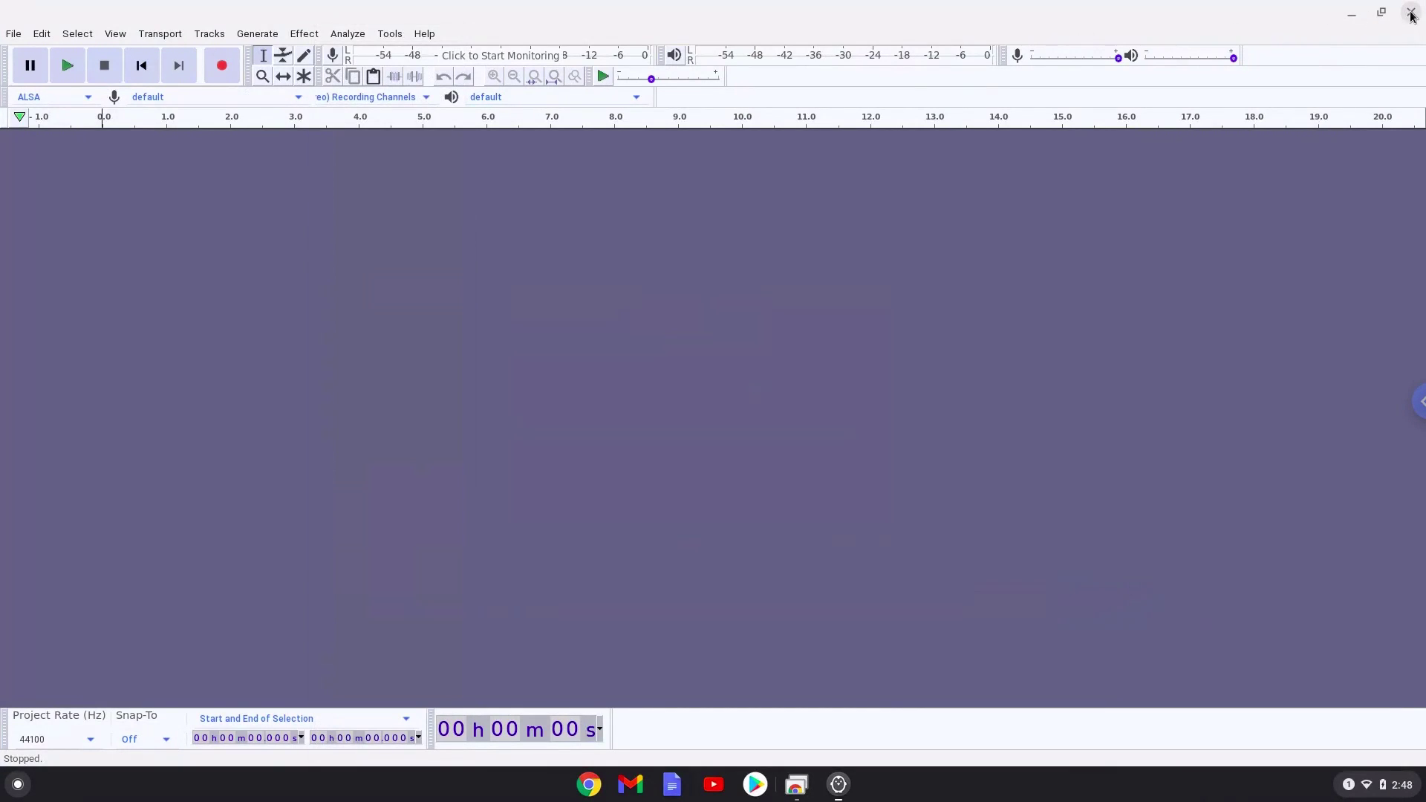
left_click(1413, 14)
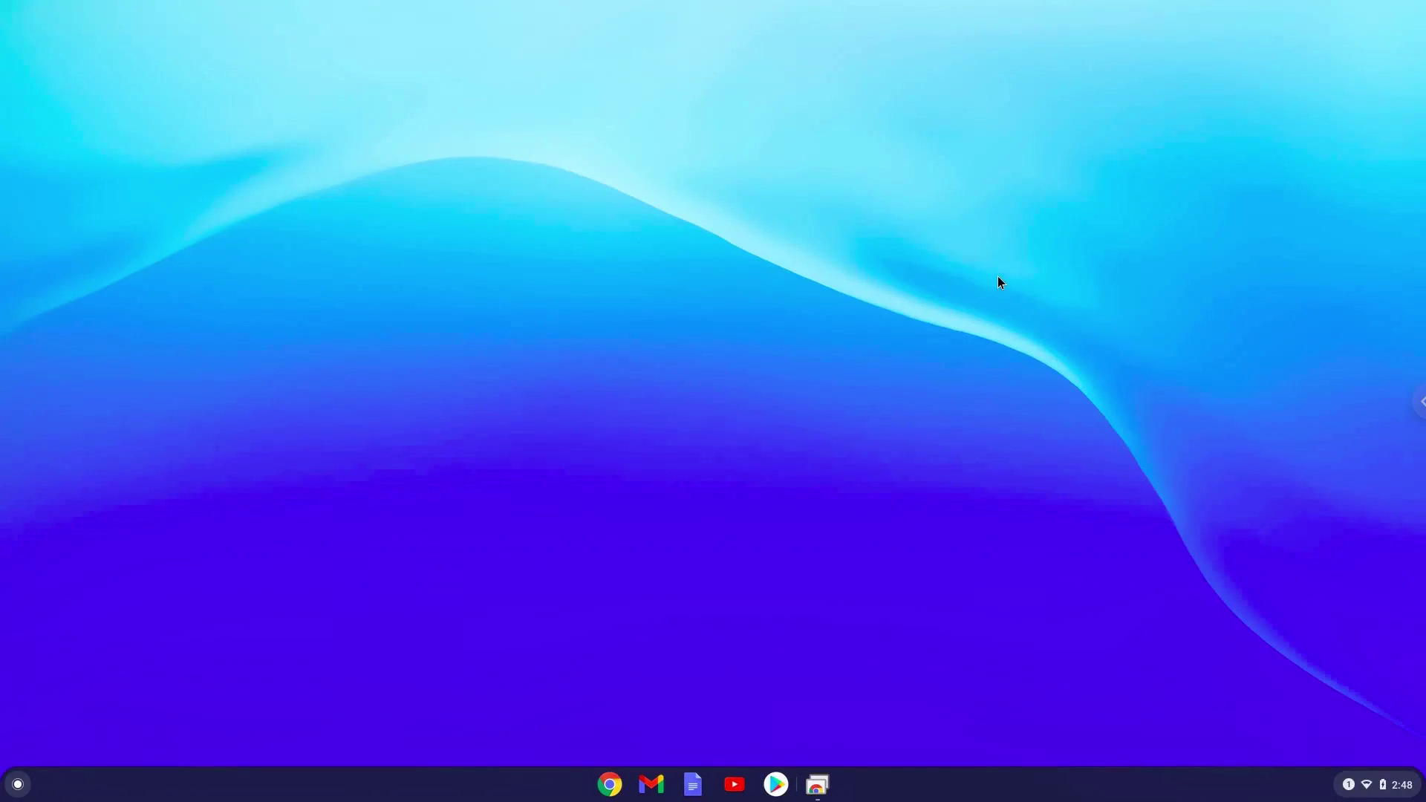
- Relaunch Audacity from the Linux apps folder so it starts without the help screen
left_click(19, 783)
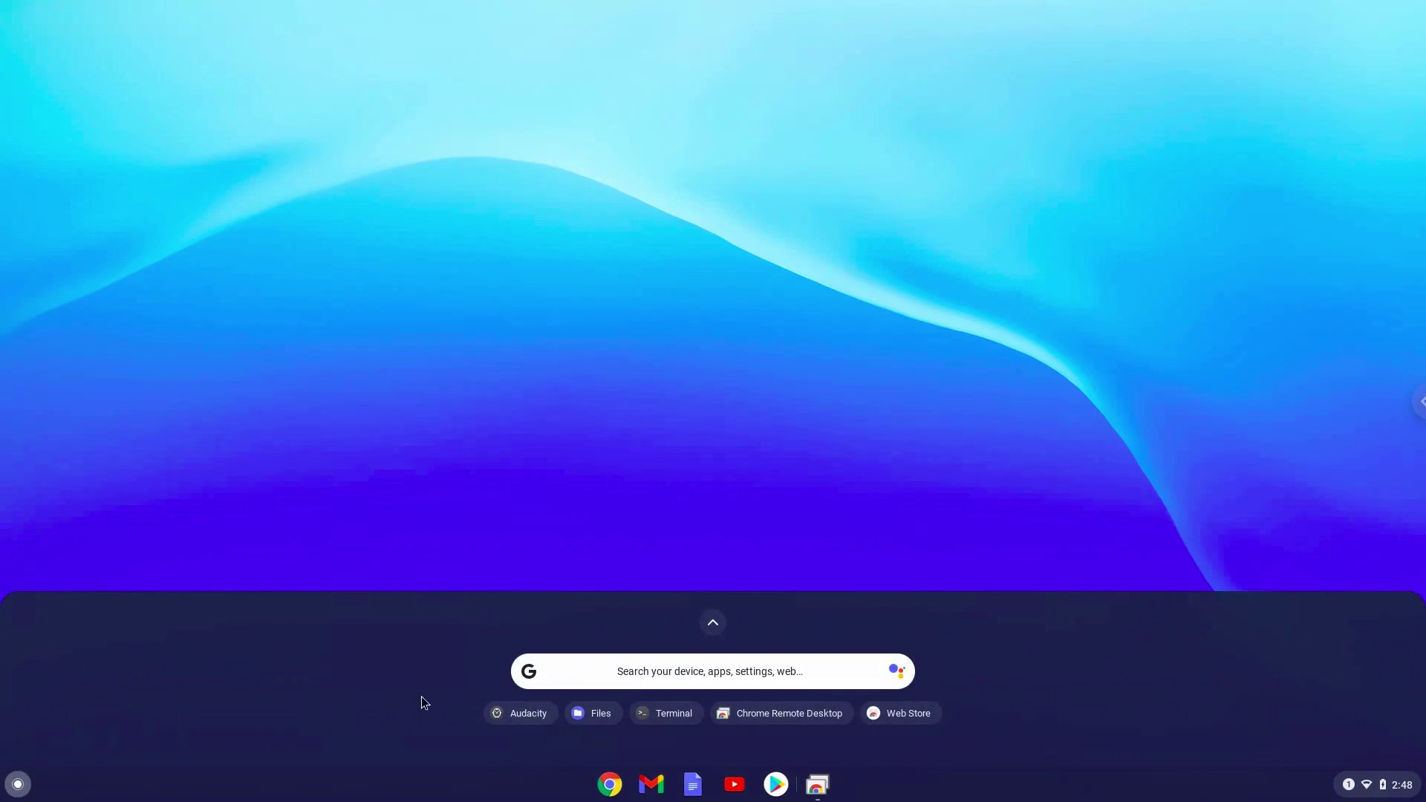
left_click(712, 625)
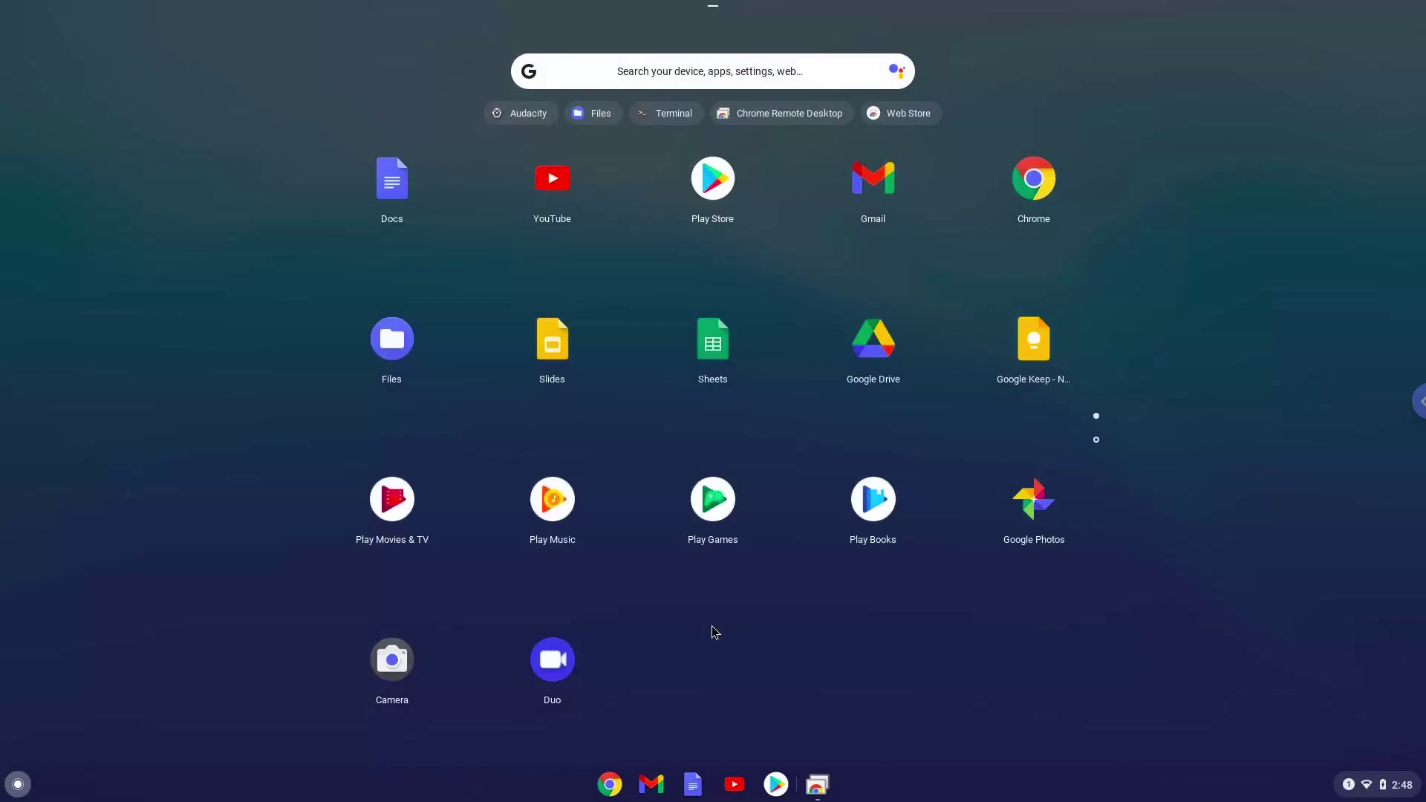
left_click(1096, 441)
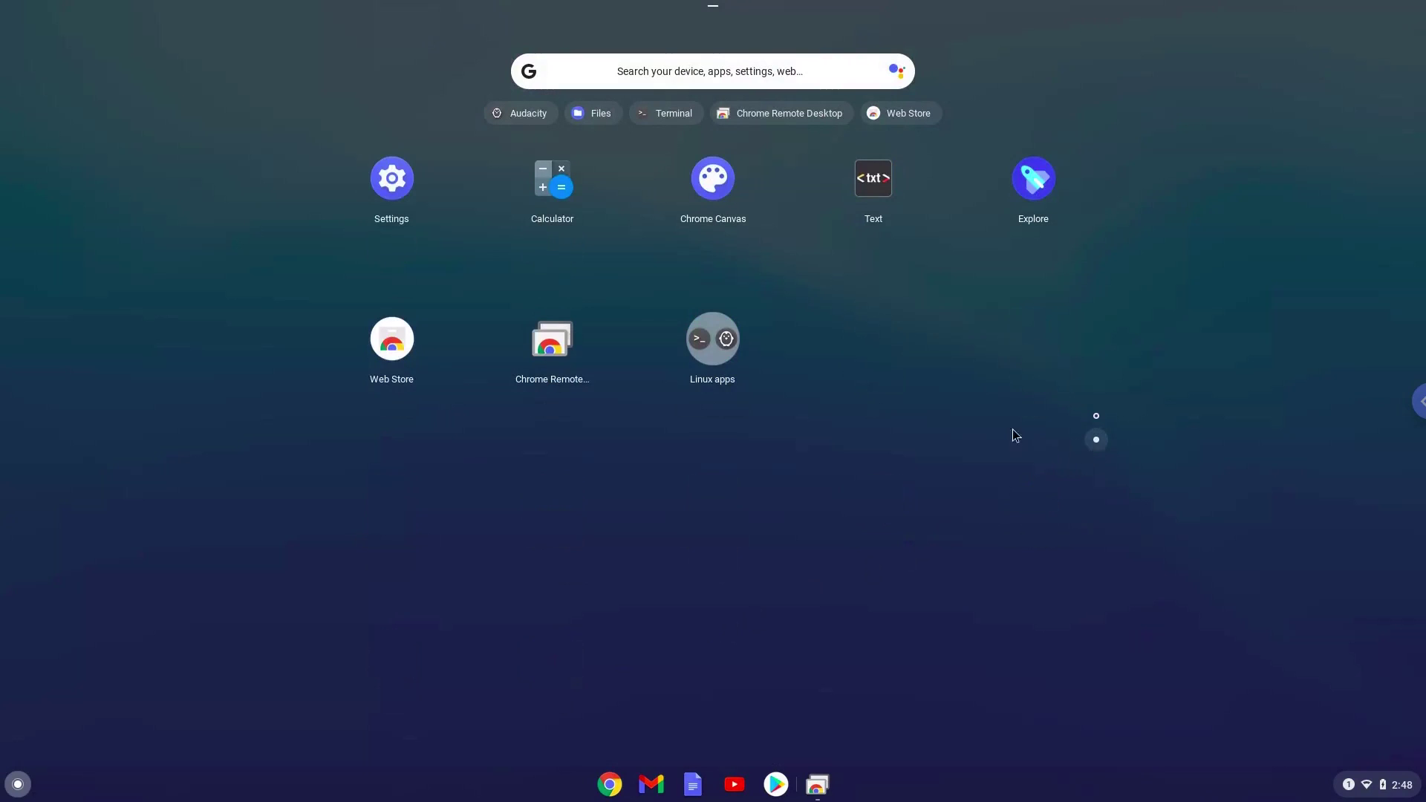
left_click(716, 347)
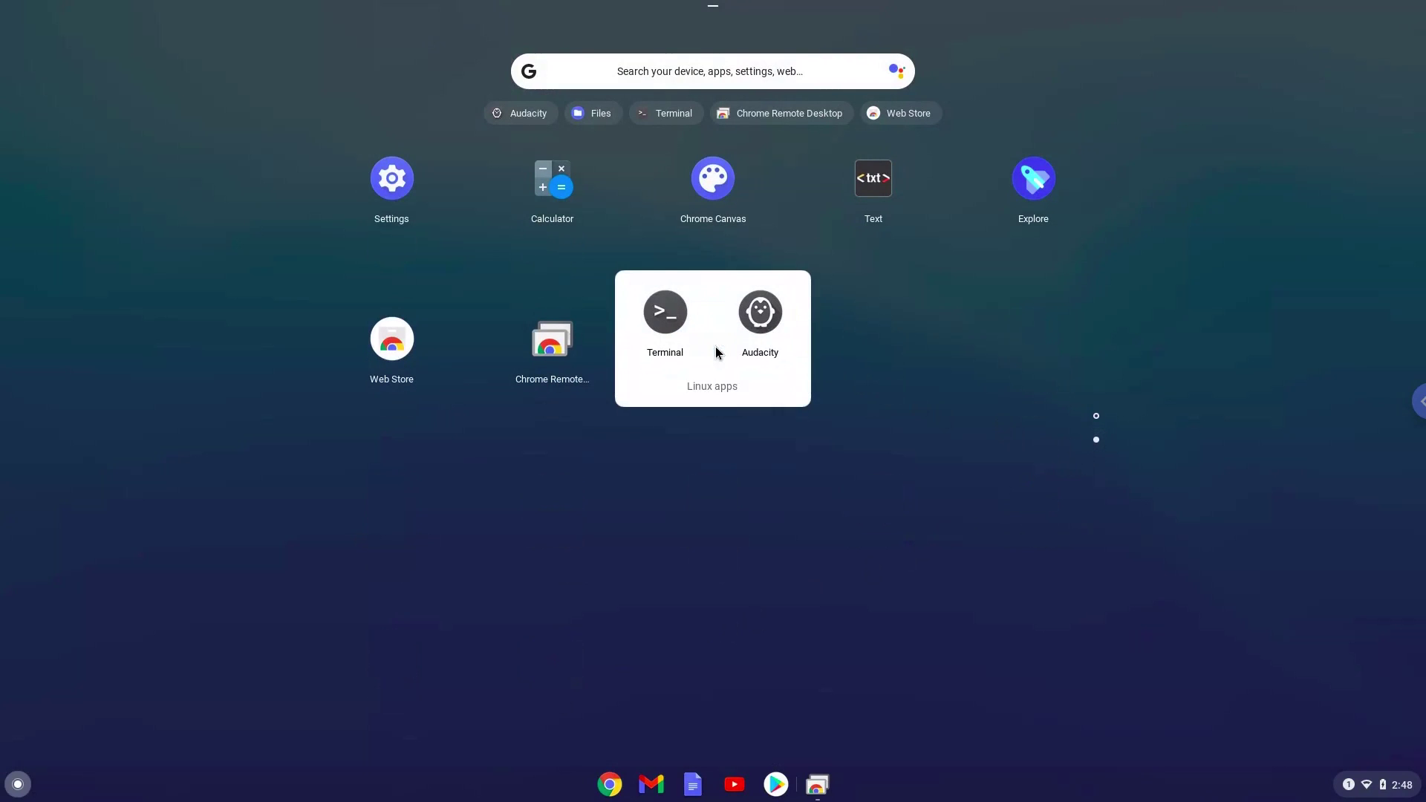
left_click(760, 319)
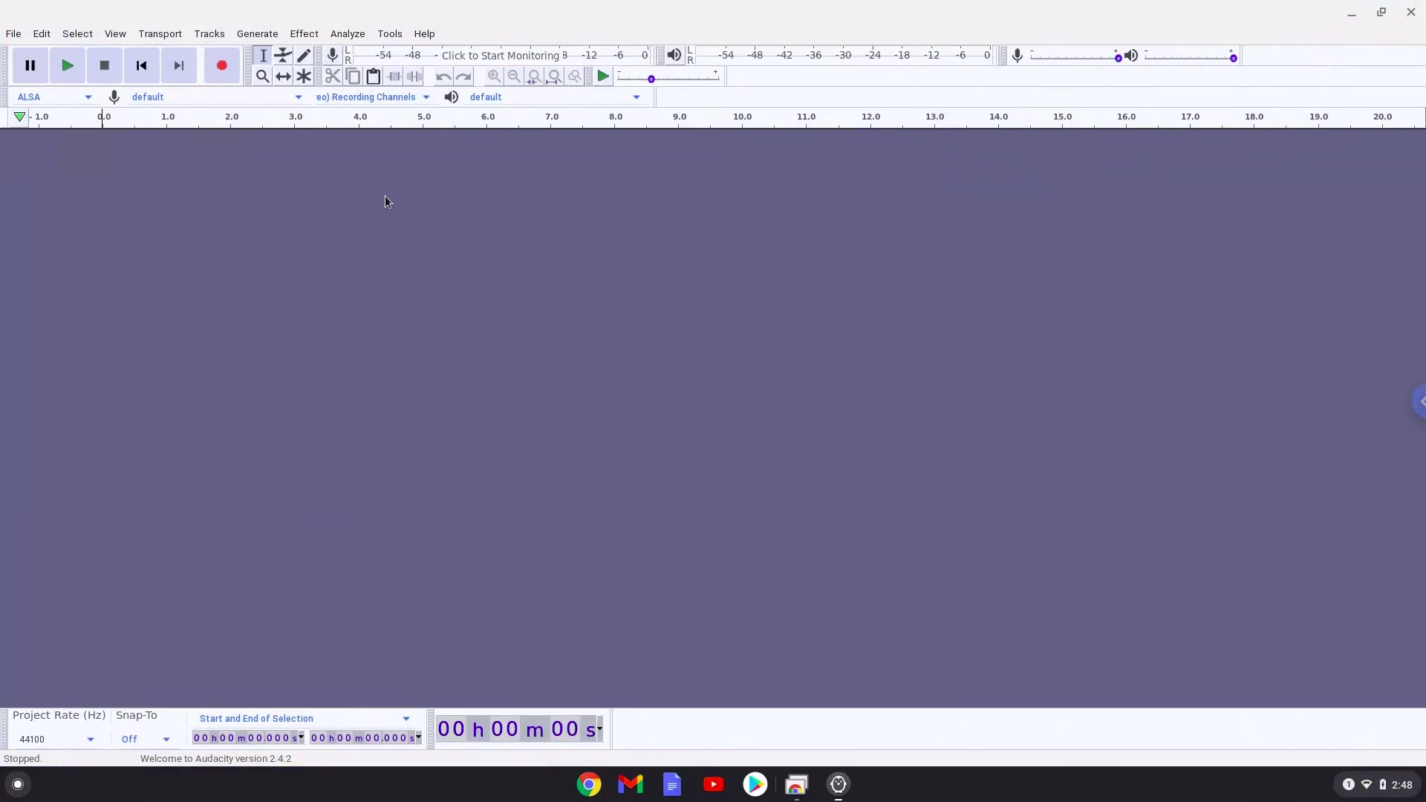
- Choose sysdefault as recording device and record about six seconds of stereo audio
left_click(230, 97)
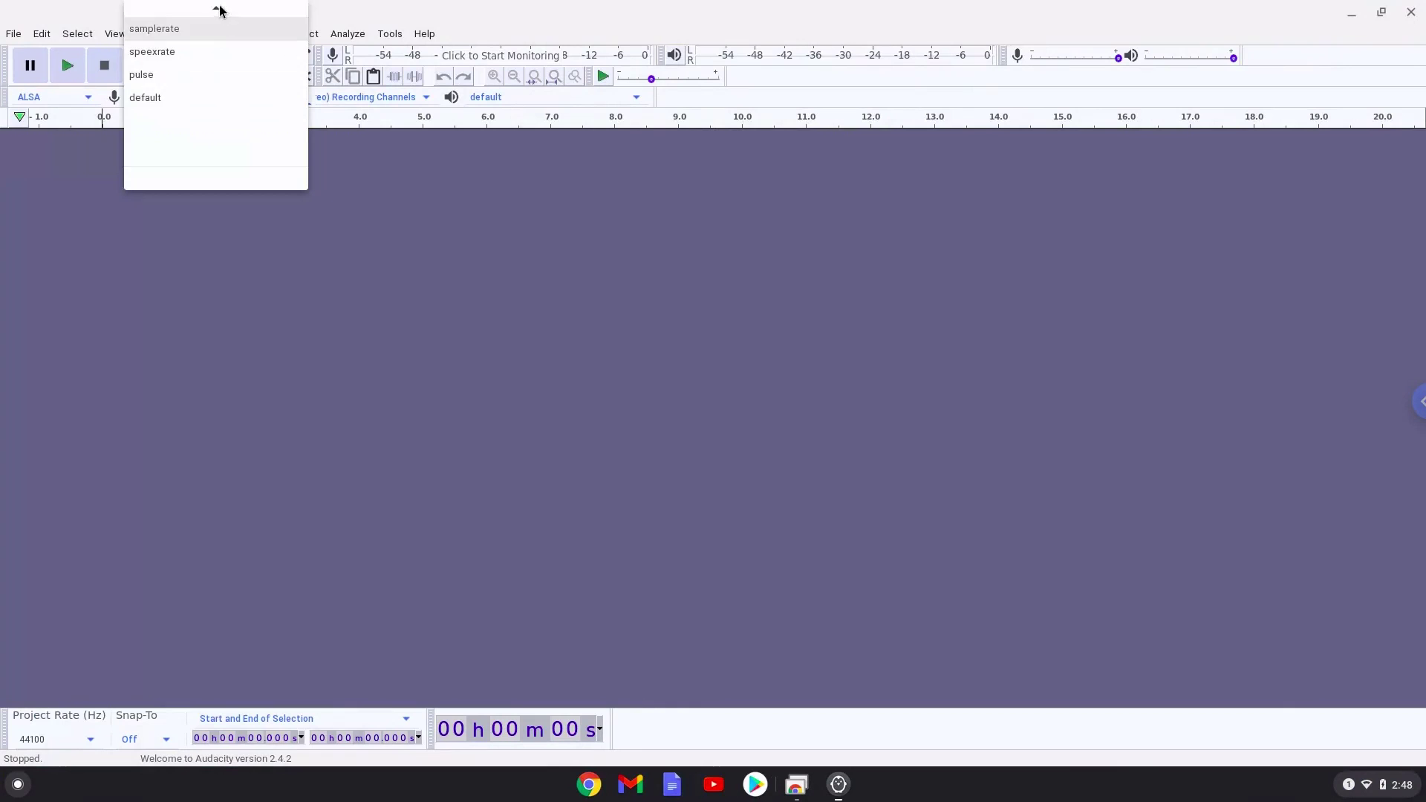
scroll(220, 11, "up", 3)
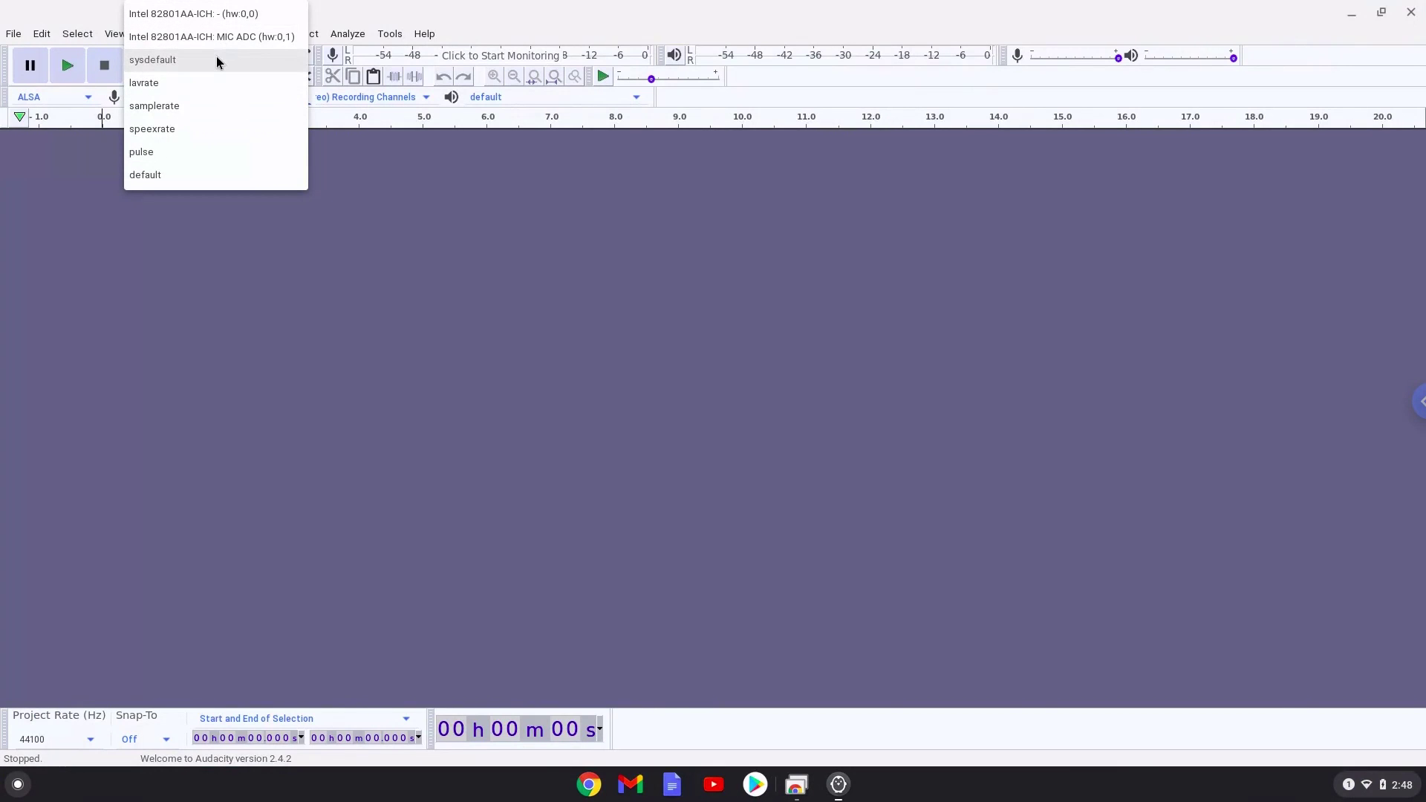
left_click(216, 58)
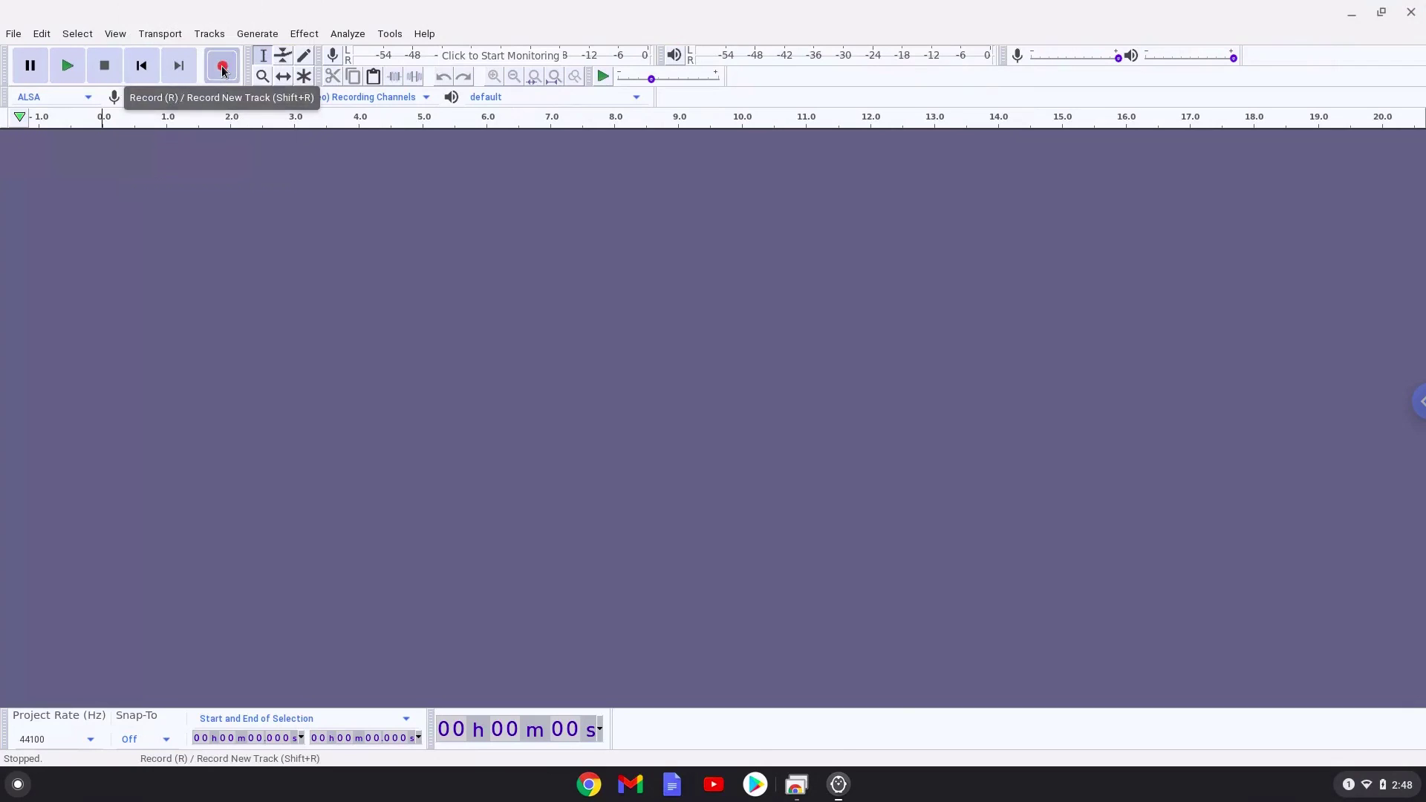
left_click(223, 67)
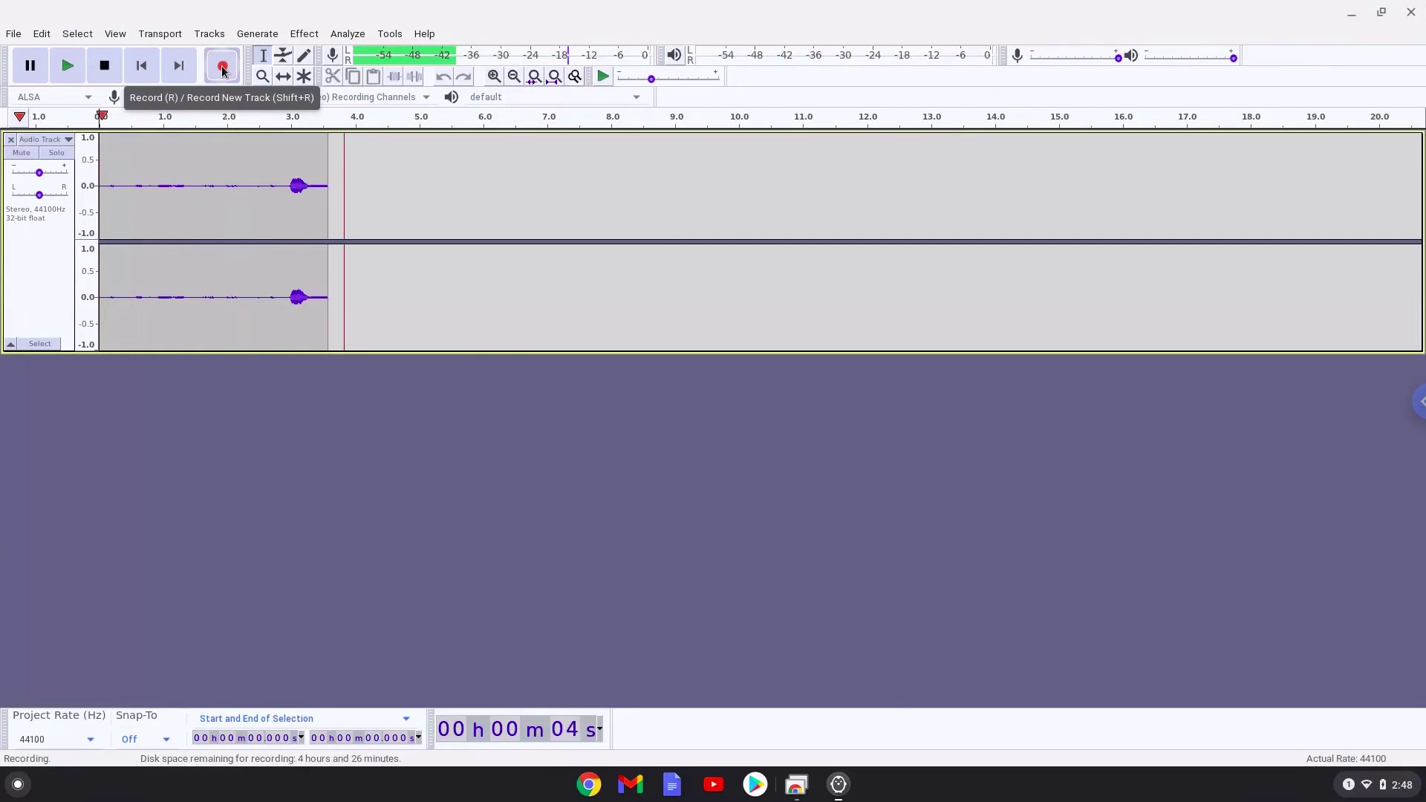
left_click(106, 67)
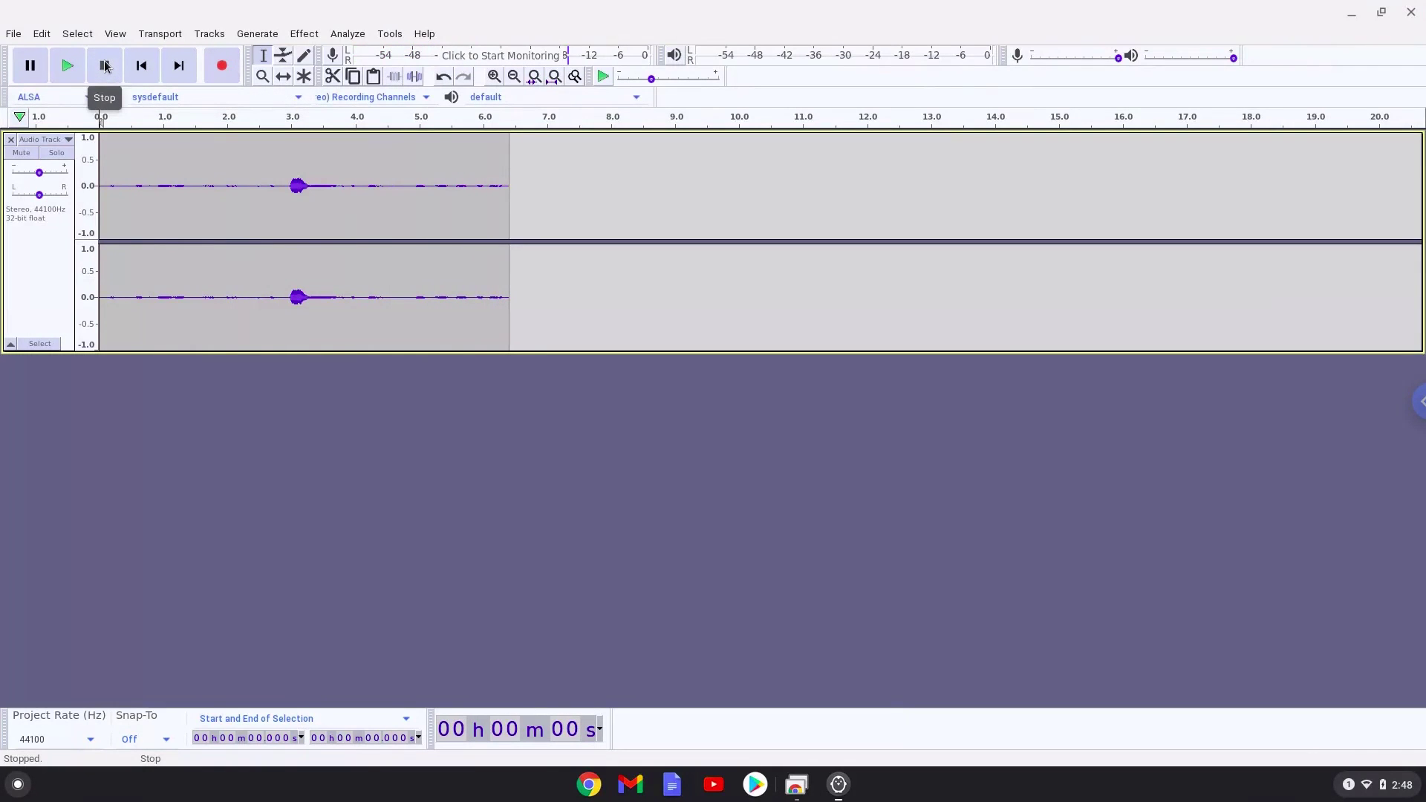